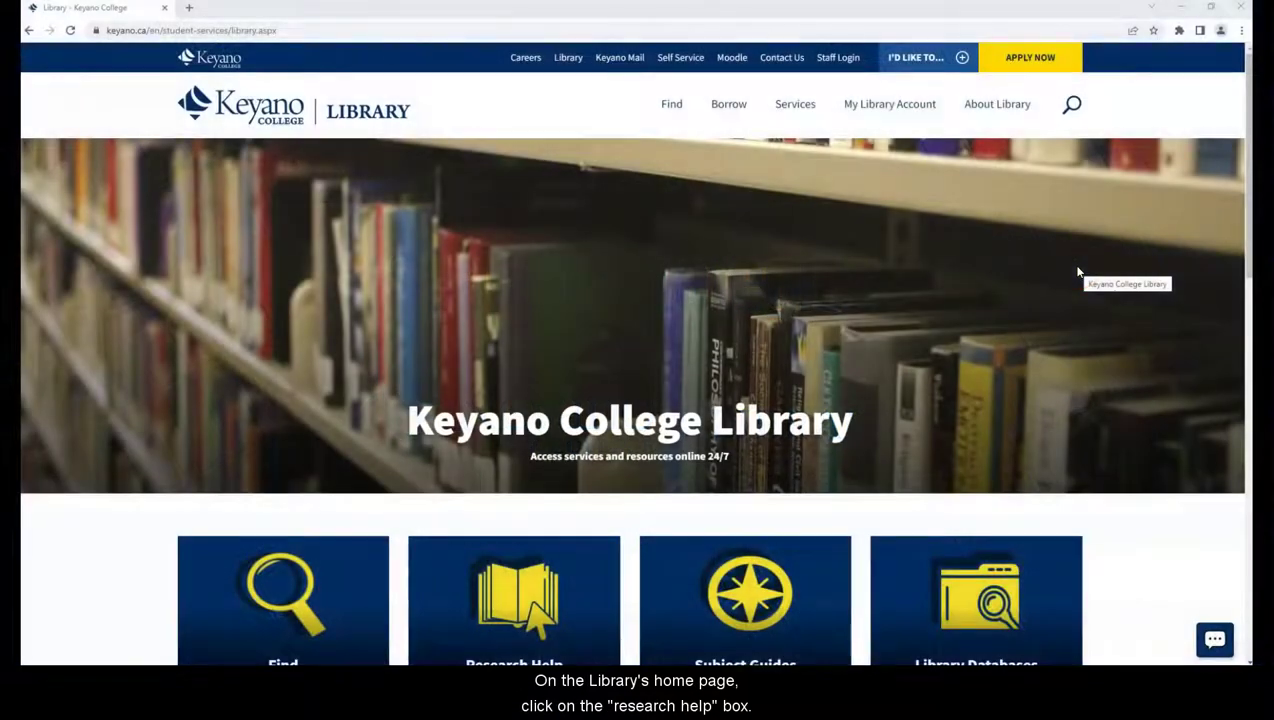
# Step: Open the Creating Search Strategies Template PDF from Research Help's Research Guides section
pyautogui.scroll(-1, 1077, 272)
pyautogui.scroll(-1, 1077, 272)
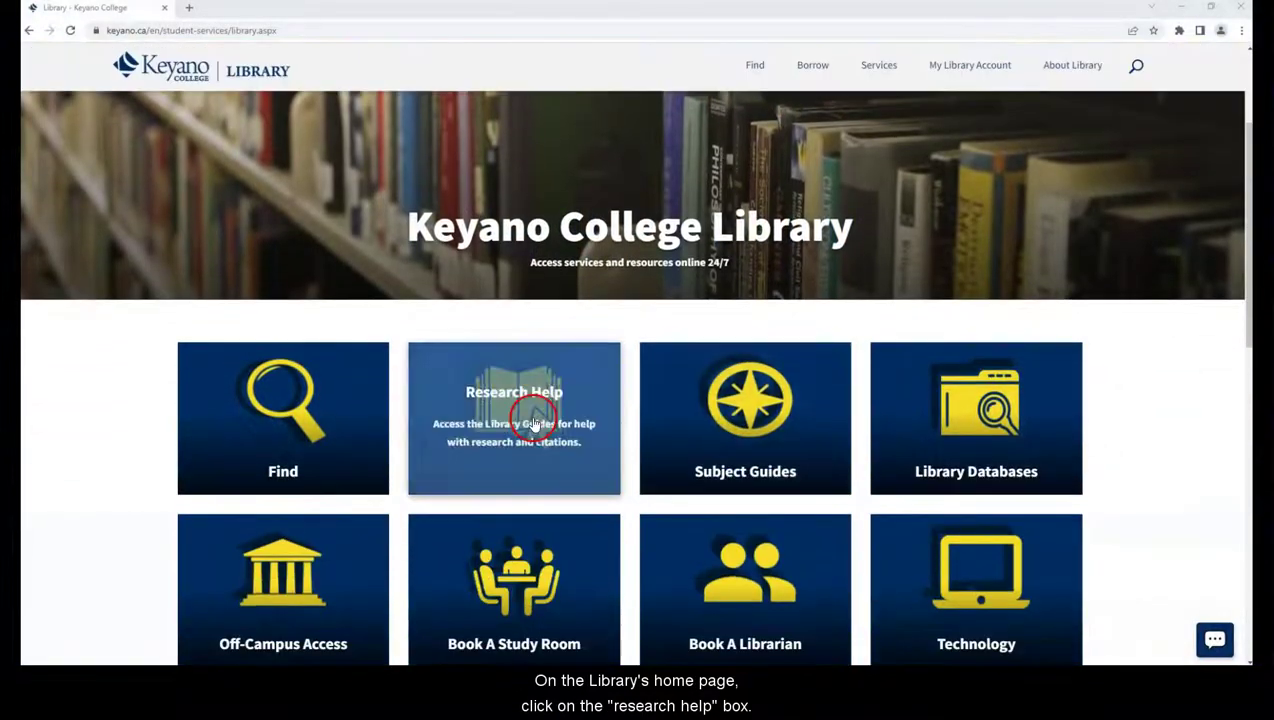
pyautogui.click(533, 420)
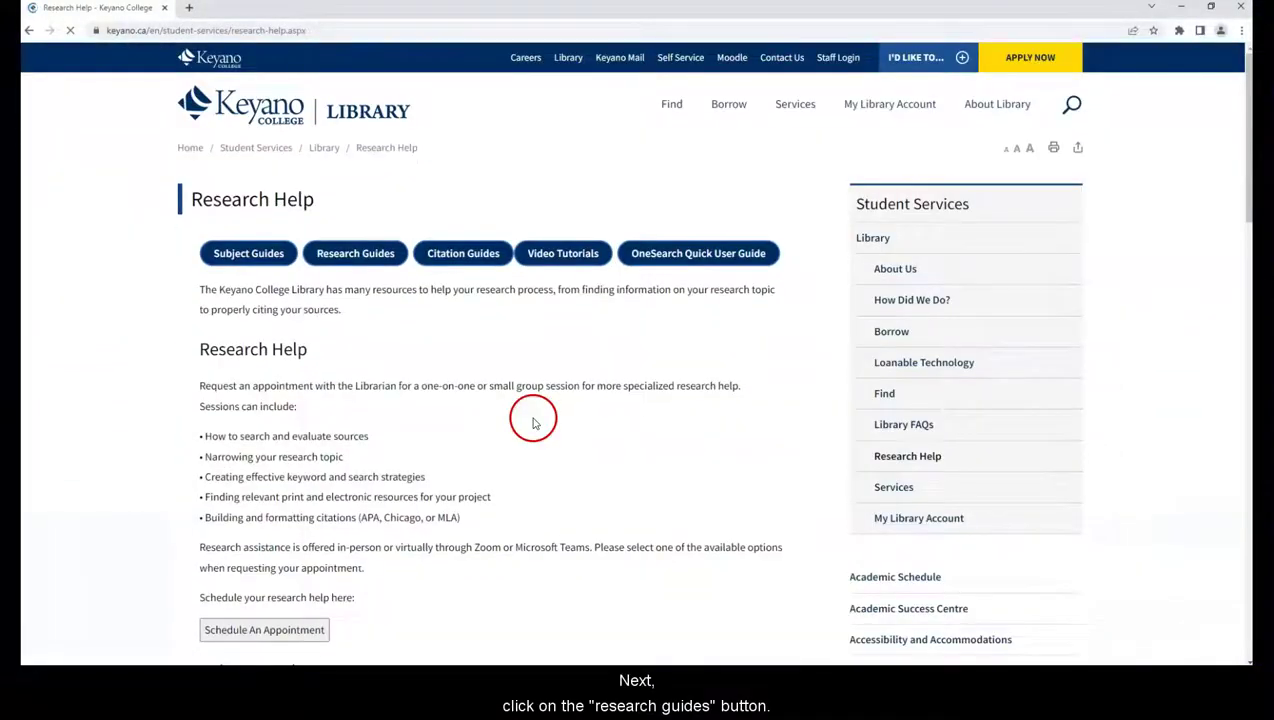
pyautogui.click(373, 258)
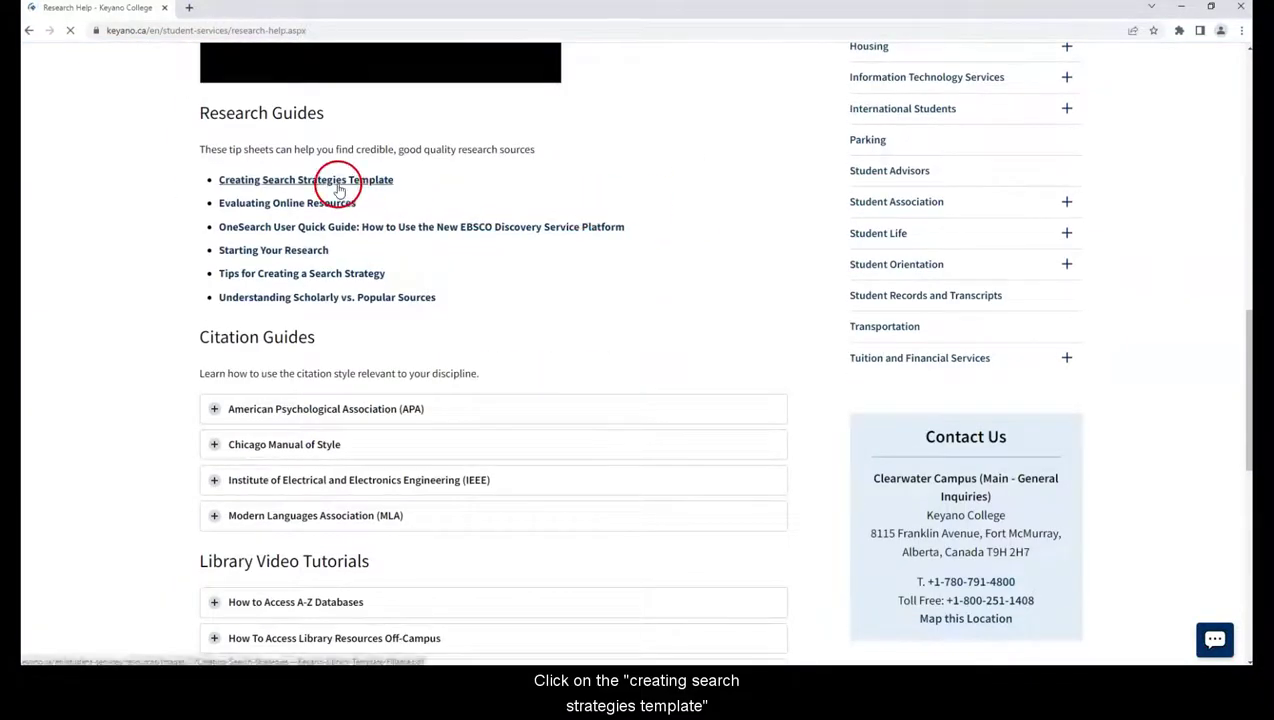
pyautogui.click(336, 181)
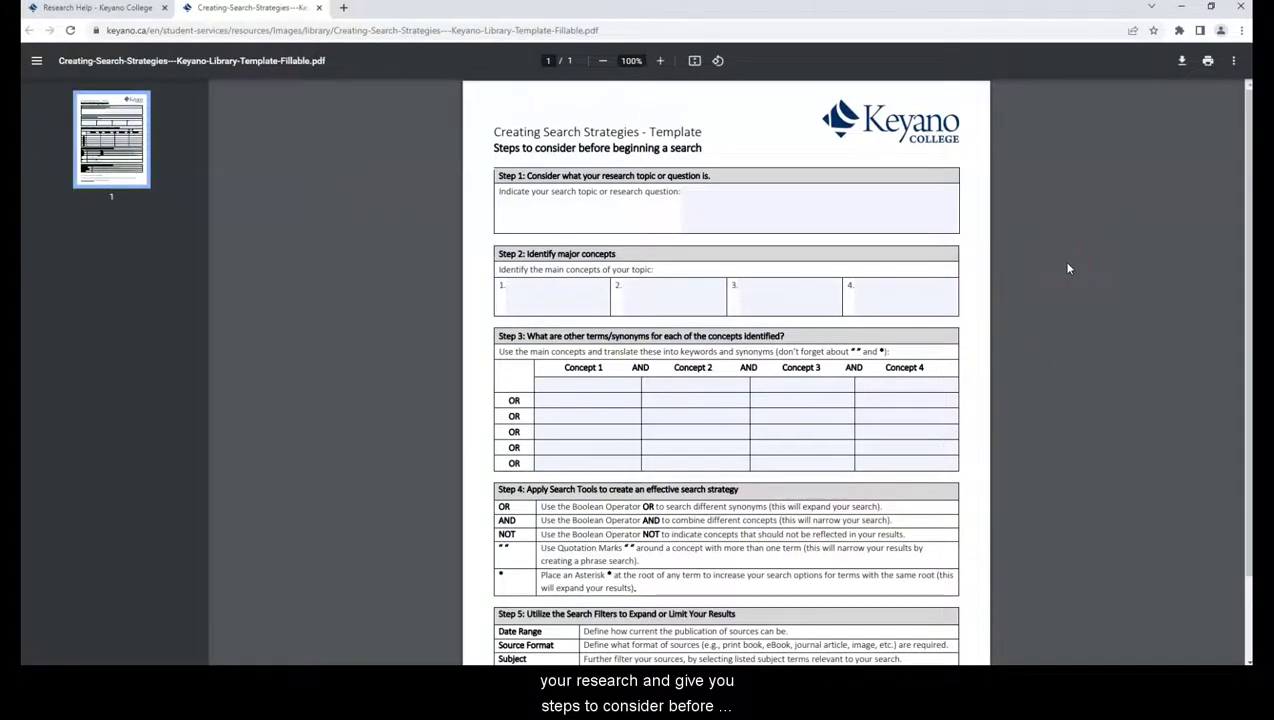
# Step: Paste 'Understanding how dogs can impact a college students mental health' into the Step 1 research question field
pyautogui.click(882, 203)
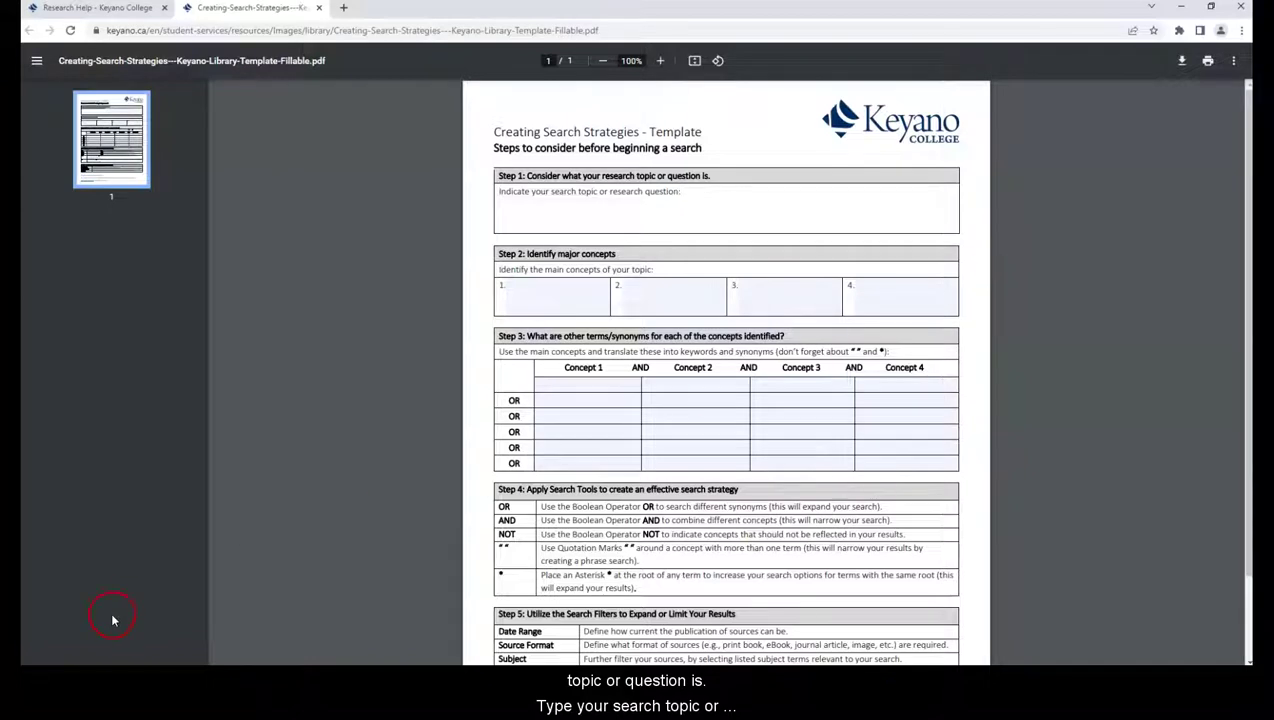
pyautogui.click(734, 193)
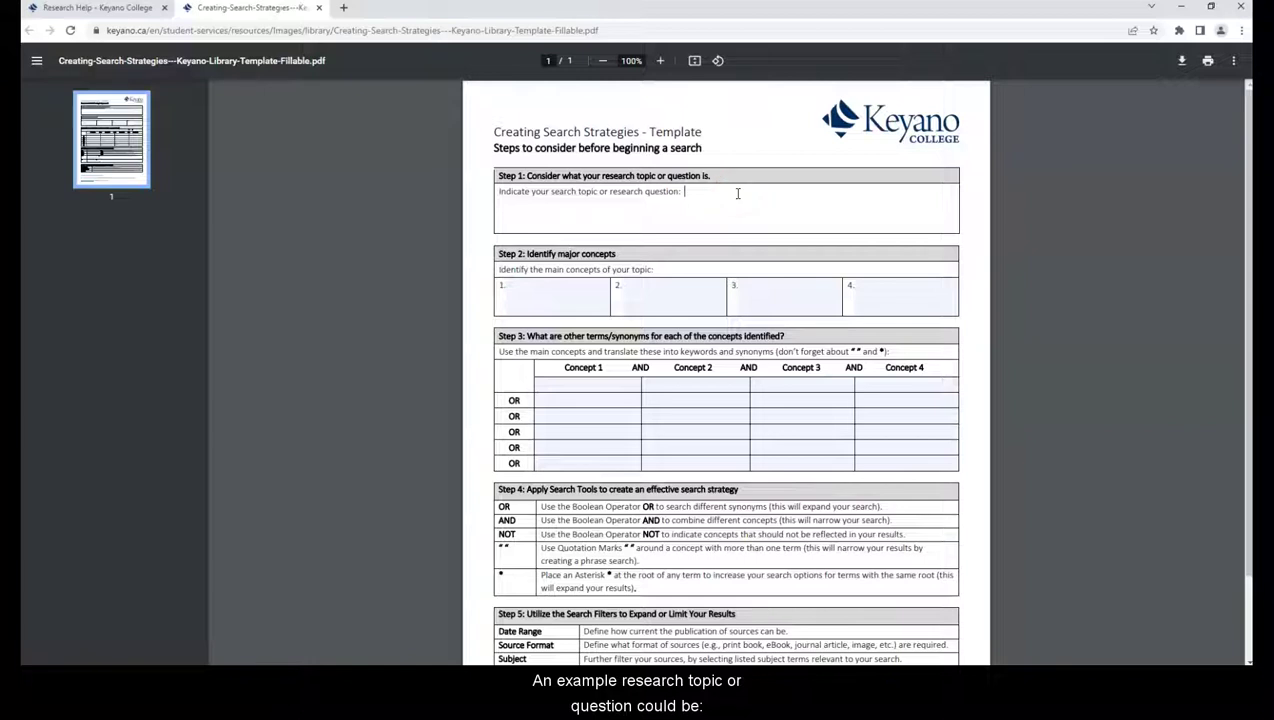
pyautogui.write('Understanding how dogs can impact a college students mental health')
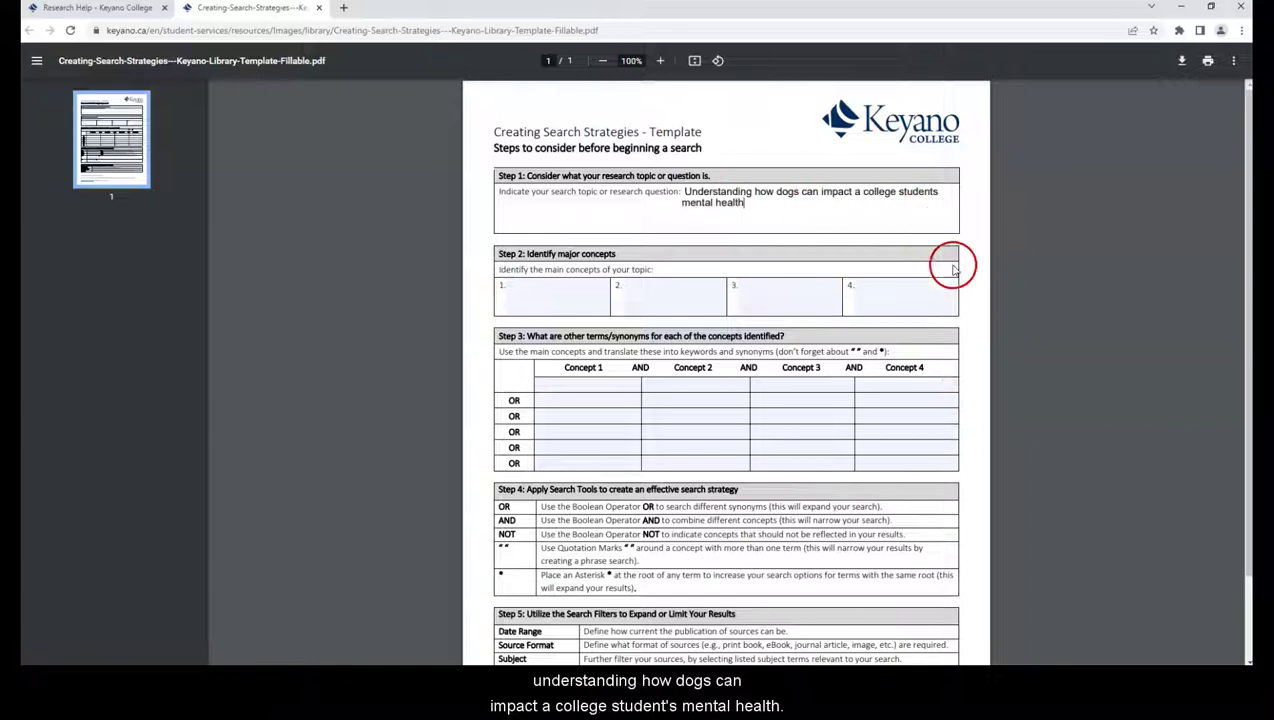
pyautogui.click(975, 343)
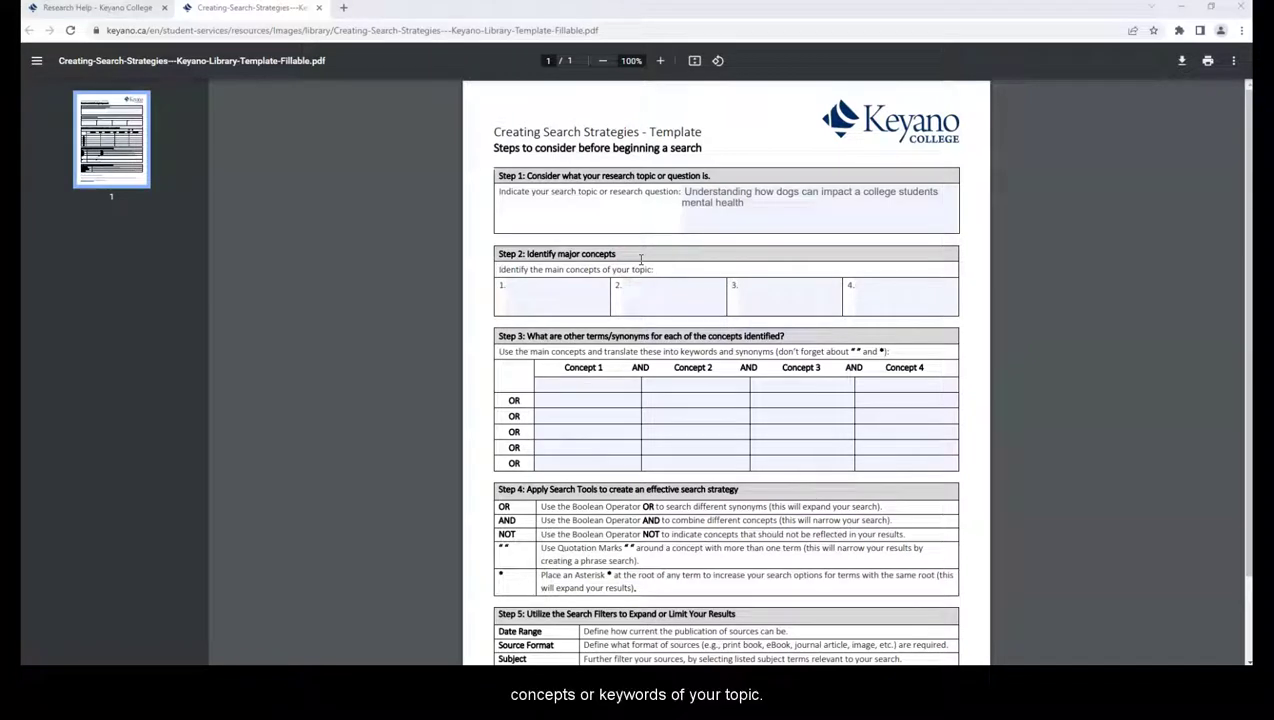
# Step: Fill the first three Step 2 concept boxes with Mental health, Dogs and College Students
pyautogui.click(545, 291)
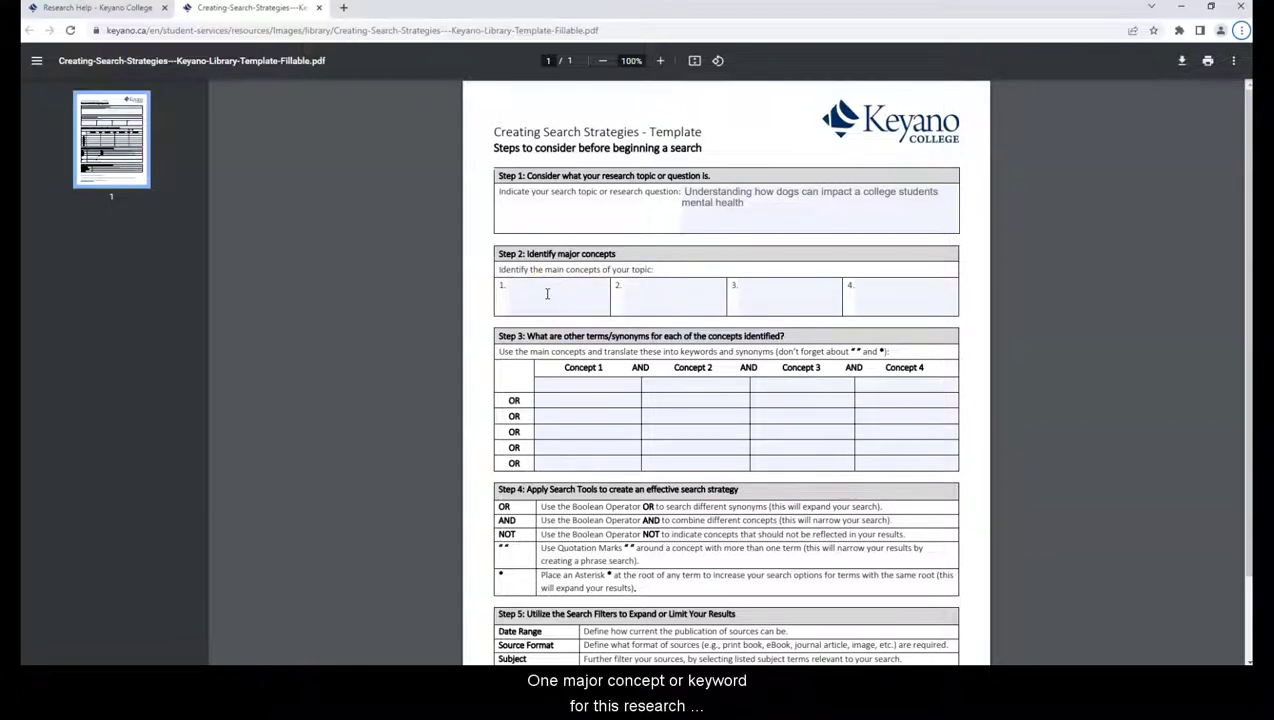
pyautogui.click(547, 293)
pyautogui.write('Mental health')
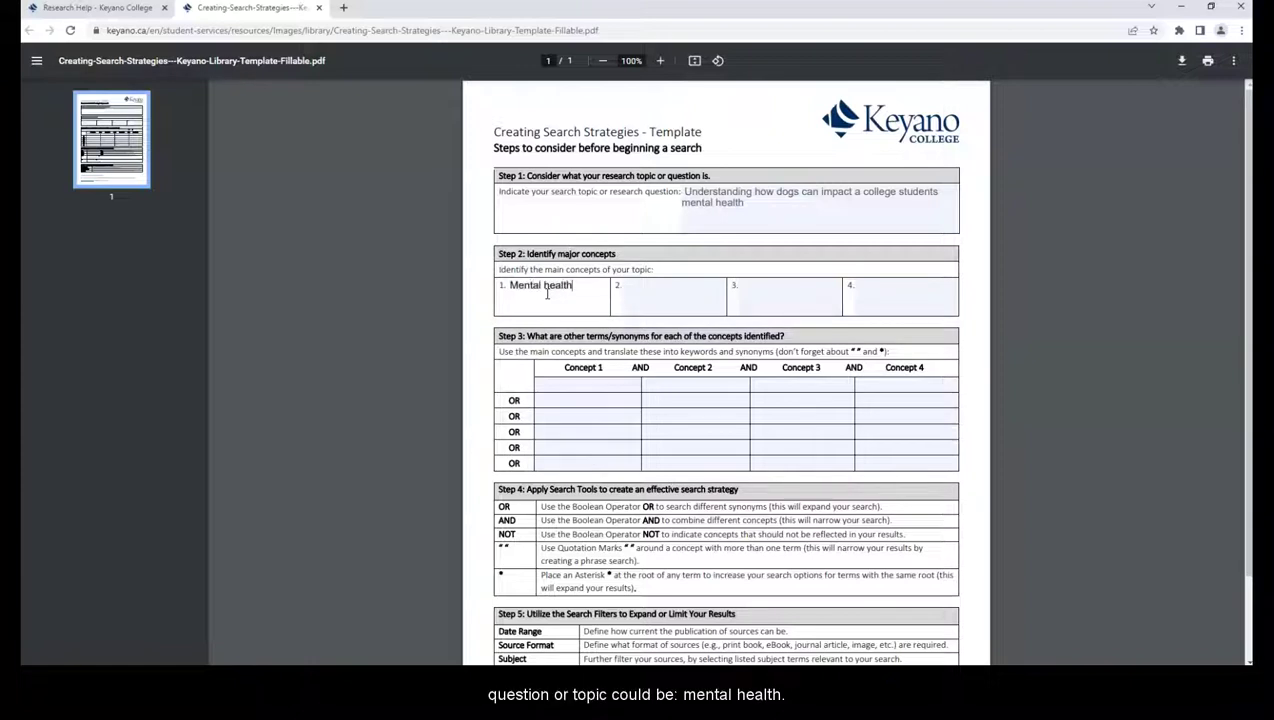
pyautogui.click(625, 282)
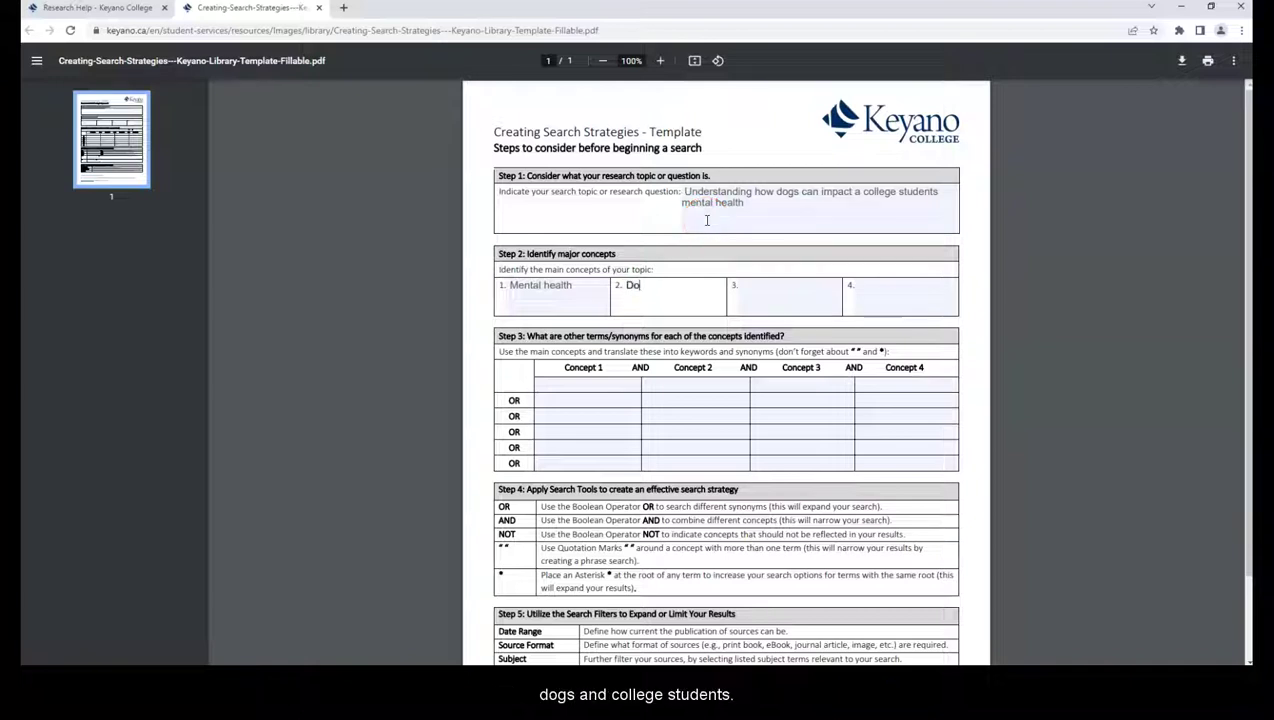
pyautogui.press('Tab')
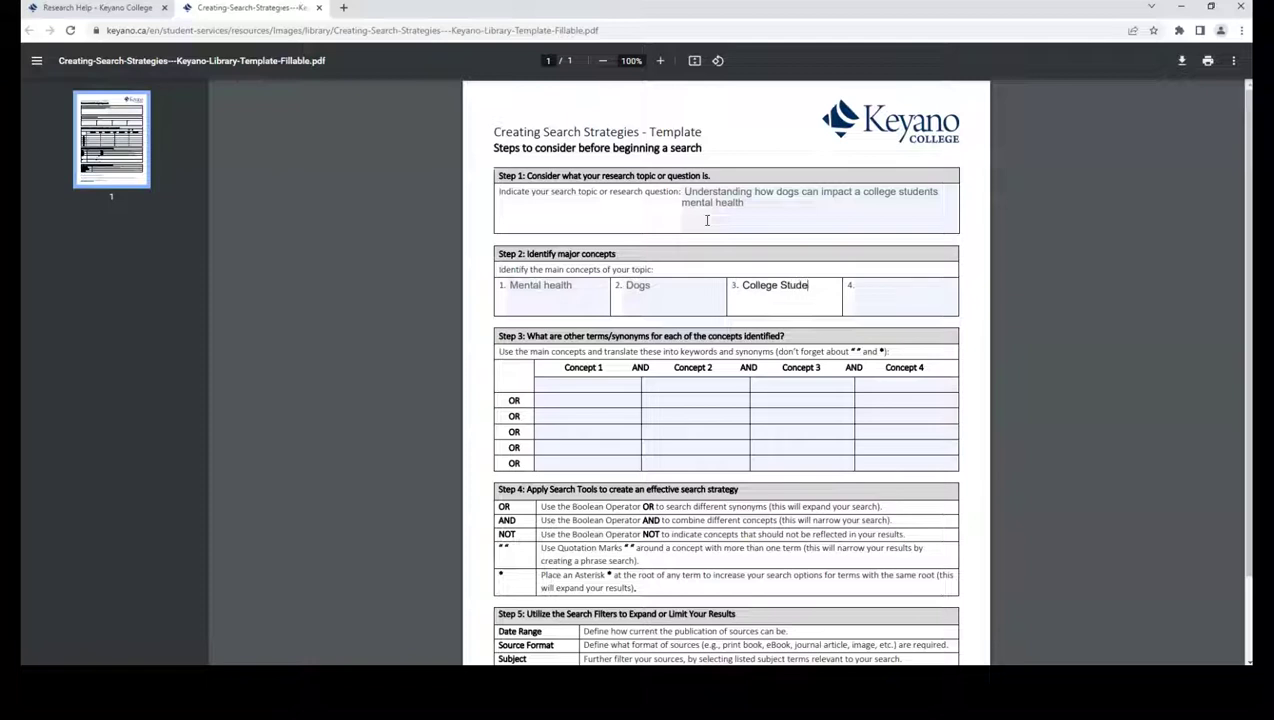
pyautogui.click(705, 241)
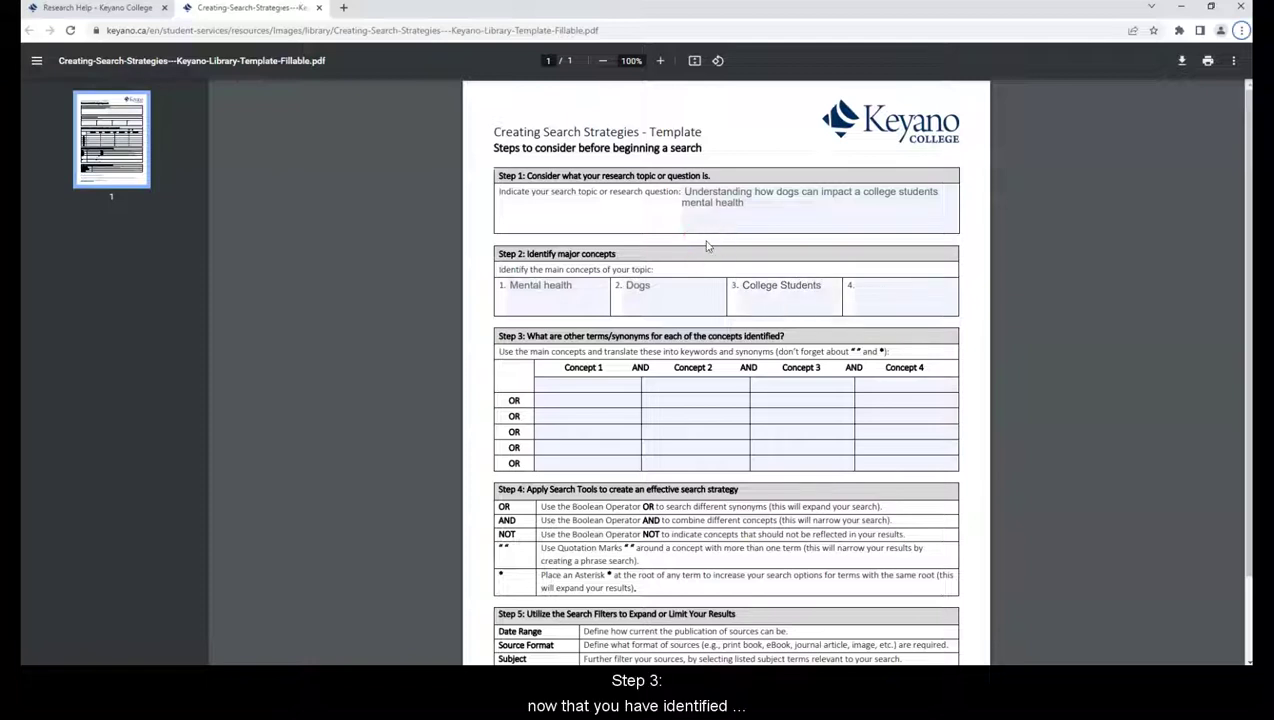
# Step: Enter Mental Health, Dogs and College Students as the Step 3 concept headings
pyautogui.click(661, 300)
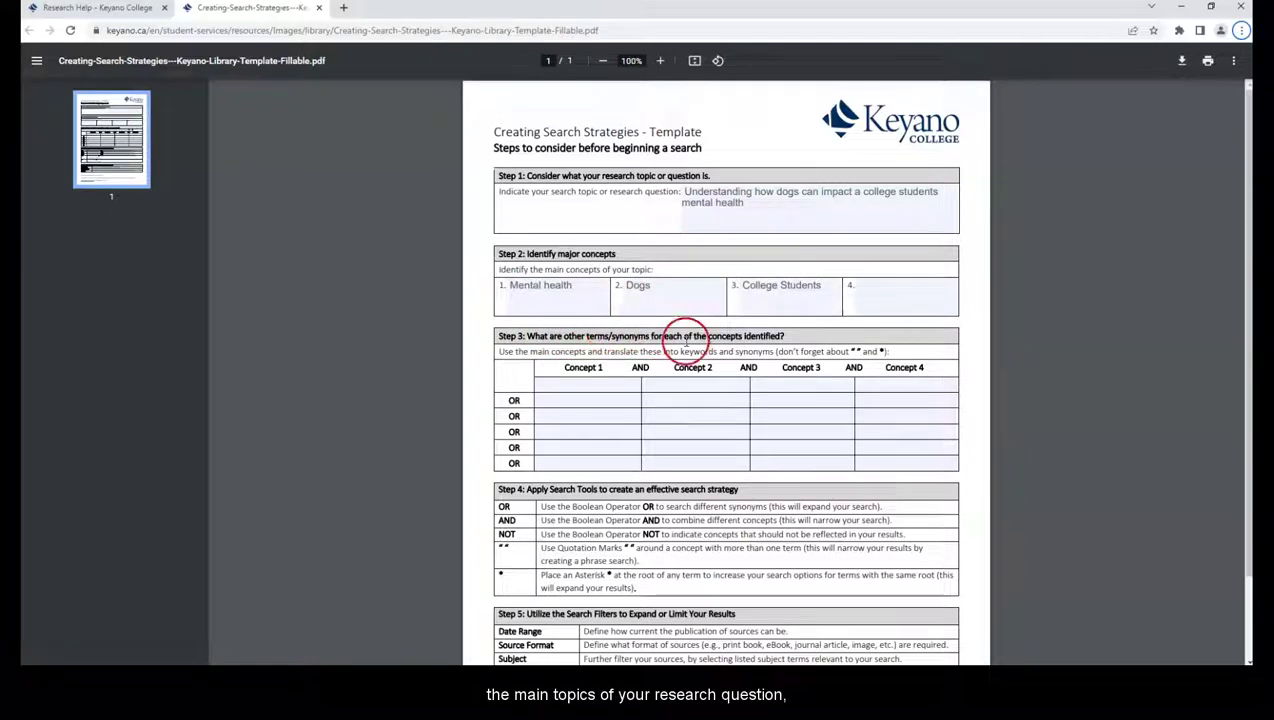
pyautogui.click(577, 384)
pyautogui.write('Mental Health')
pyautogui.press('Tab')
pyautogui.write('Dogs')
pyautogui.press('Tab')
pyautogui.write('College Students')
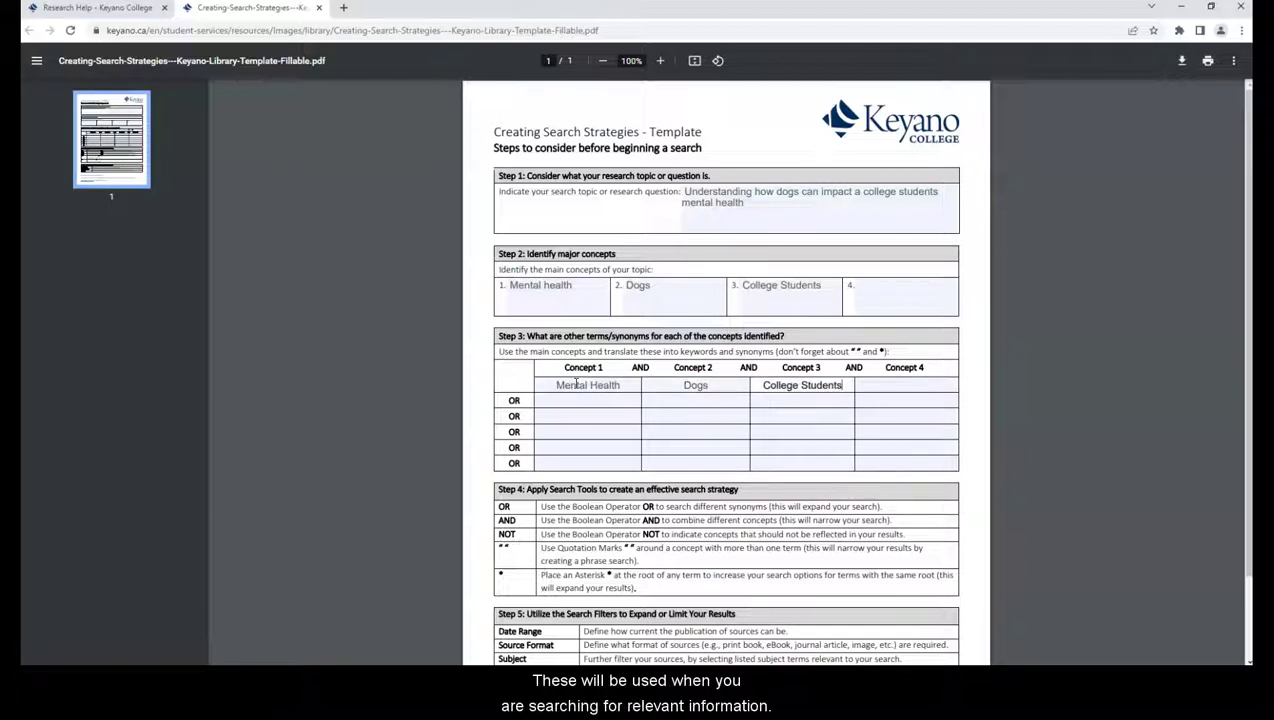
pyautogui.click(576, 384)
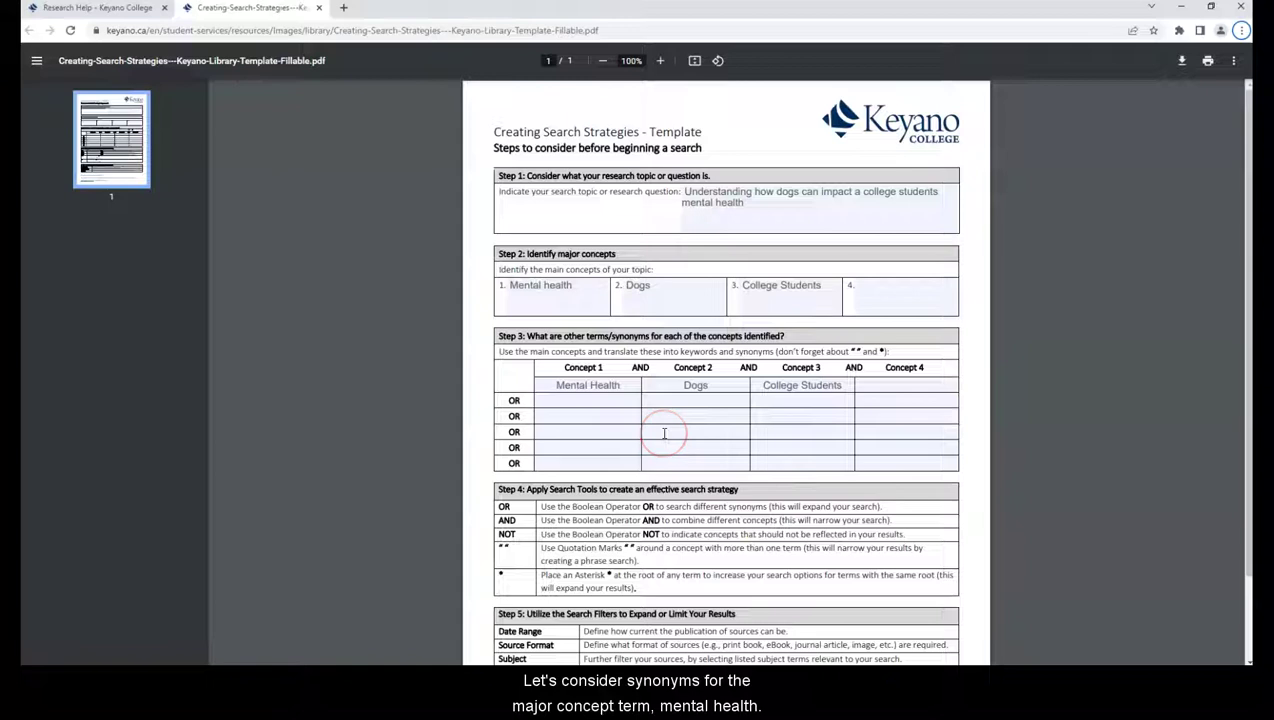
# Step: Add synonyms mental illness and well being, then canine and puppy, under the first two concepts
pyautogui.click(586, 400)
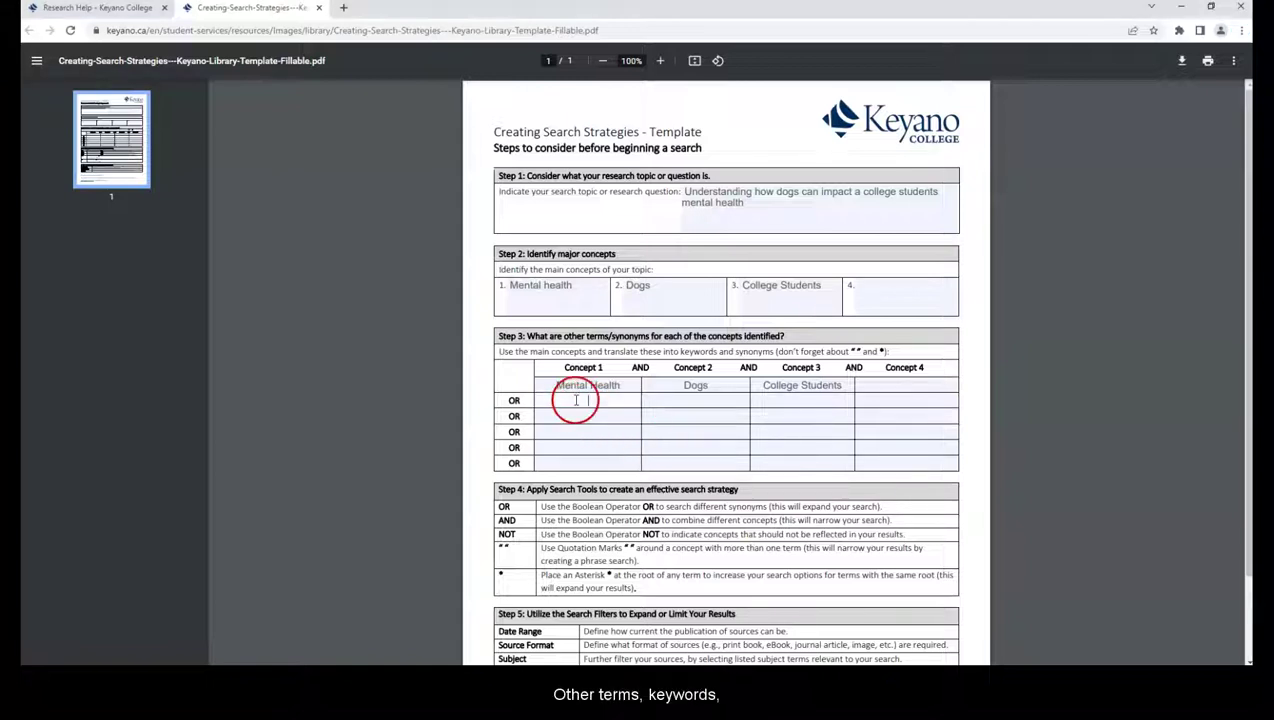
pyautogui.write('mental illness')
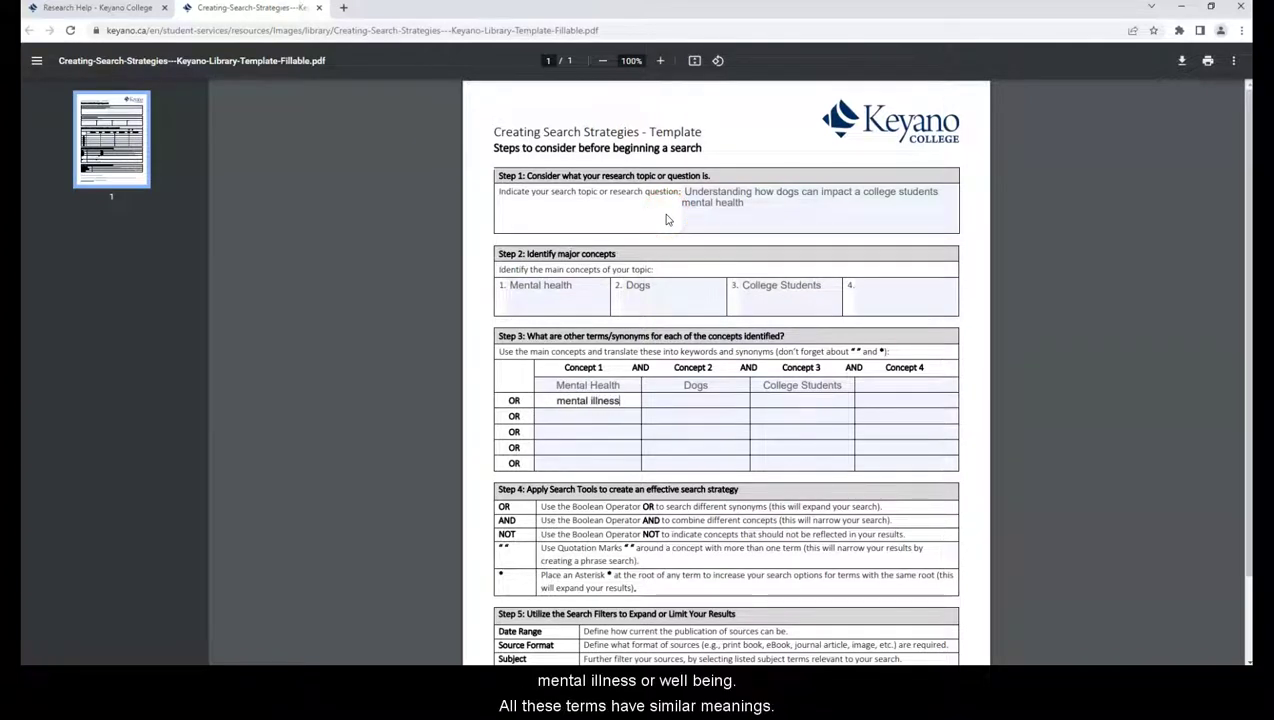
pyautogui.click(592, 412)
pyautogui.write('well be')
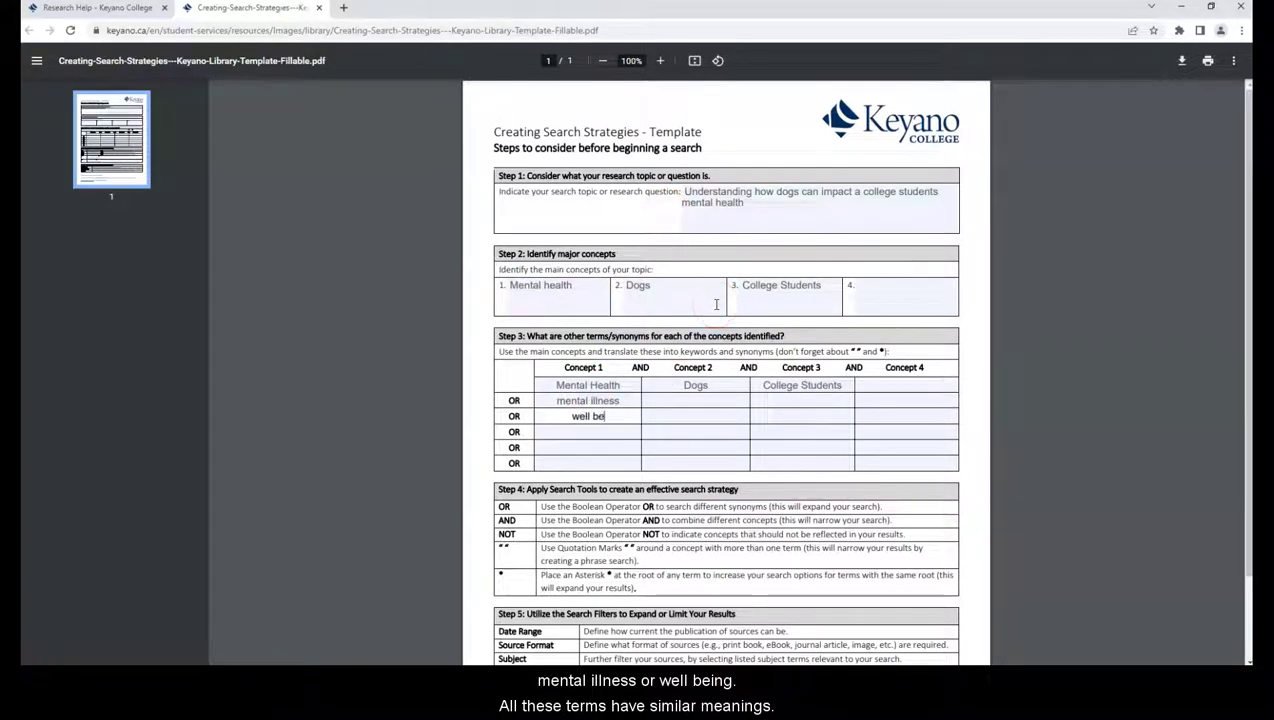
pyautogui.write('ing')
pyautogui.click(693, 400)
pyautogui.write('canine')
pyautogui.click(720, 413)
pyautogui.write('puppy')
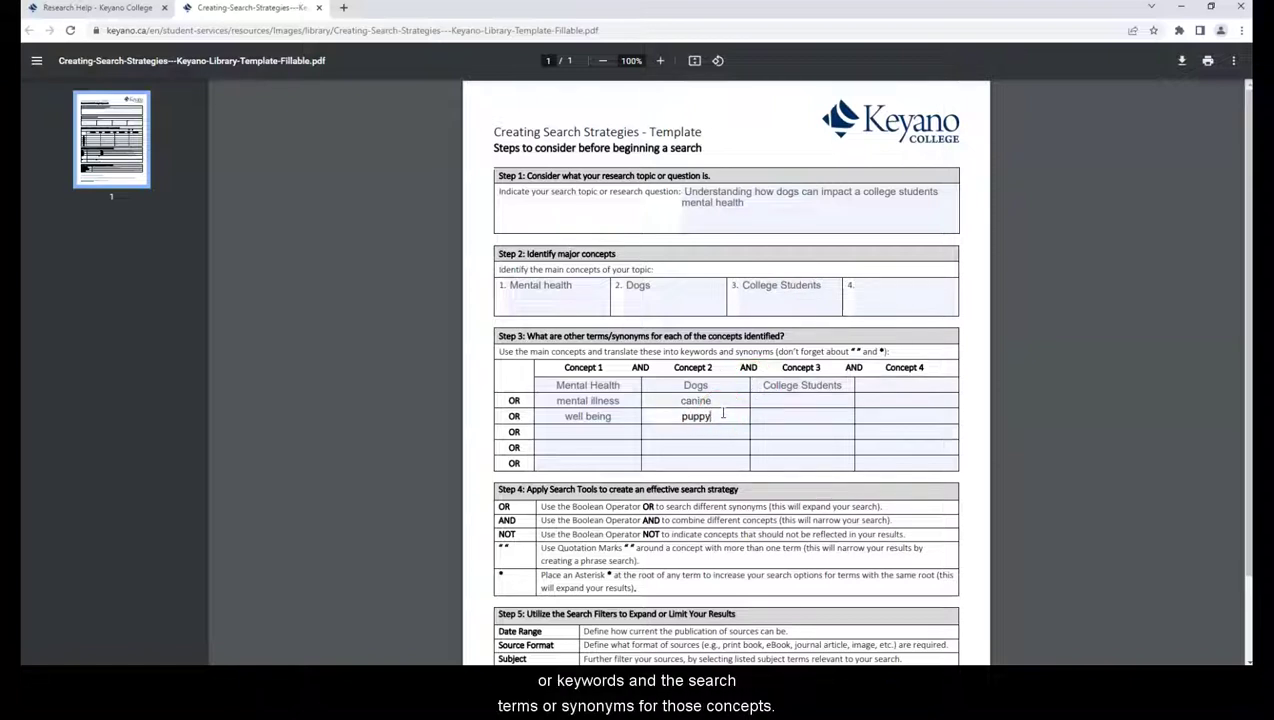
# Step: Add young adult and pupil as synonyms under College Students
pyautogui.click(788, 399)
pyautogui.write('young adult')
pyautogui.click(883, 410)
pyautogui.click(805, 407)
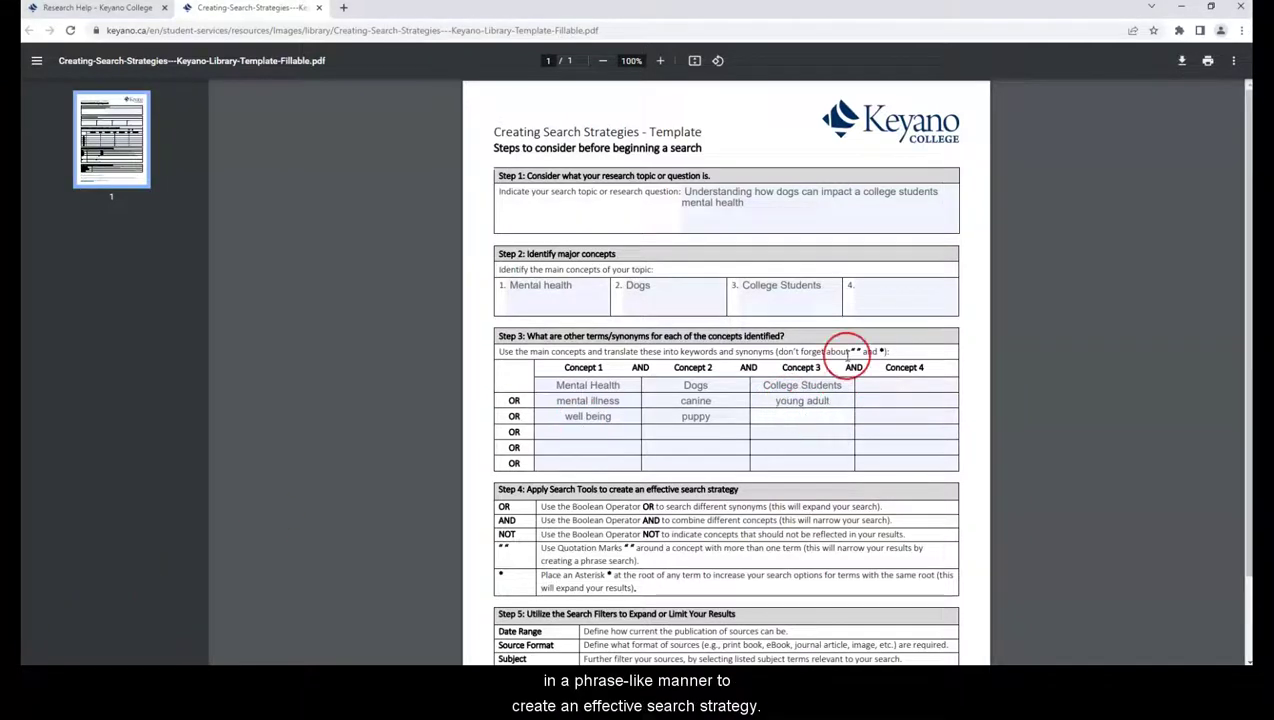
pyautogui.write('pupil')
pyautogui.click(985, 507)
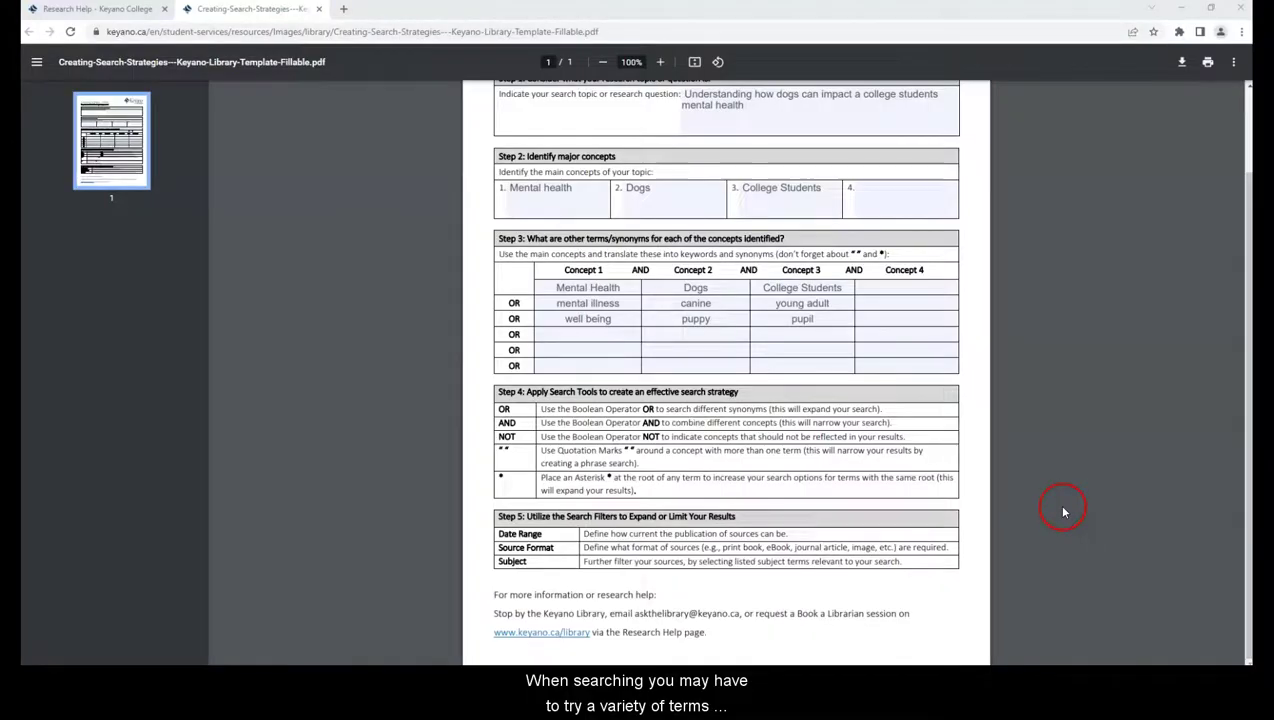
# Step: Write the search string “Mental health” AND dogs AND college students in a Word document
pyautogui.scroll(2, 1064, 512)
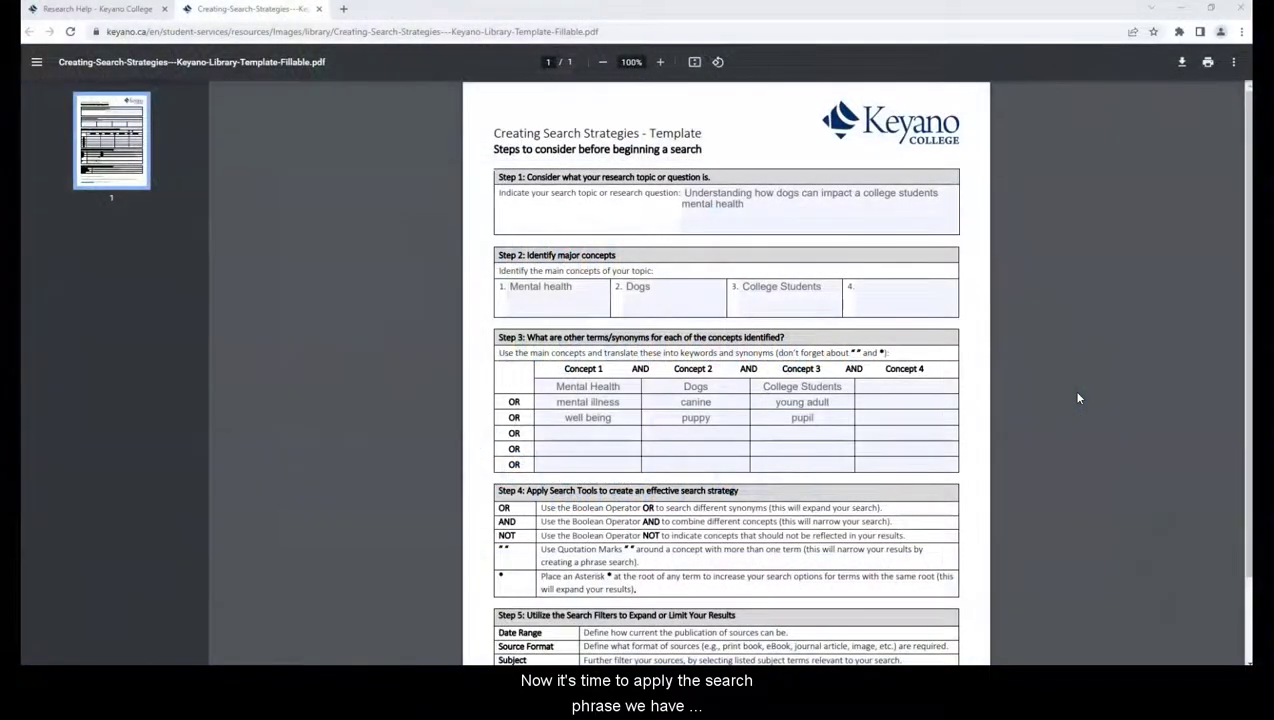
# Step: On the library's Find page, paste "mental health" and dogs and college students into OneSearch and run it
pyautogui.click(1038, 387)
pyautogui.click(413, 302)
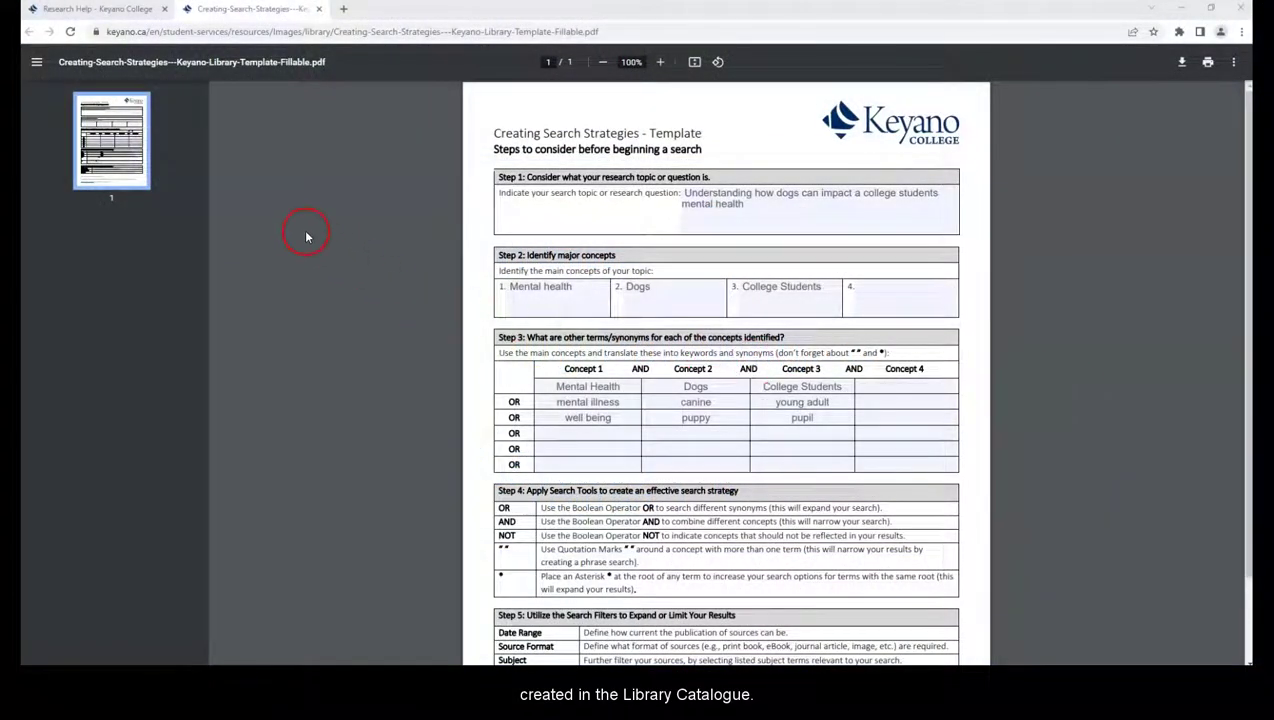
pyautogui.click(98, 10)
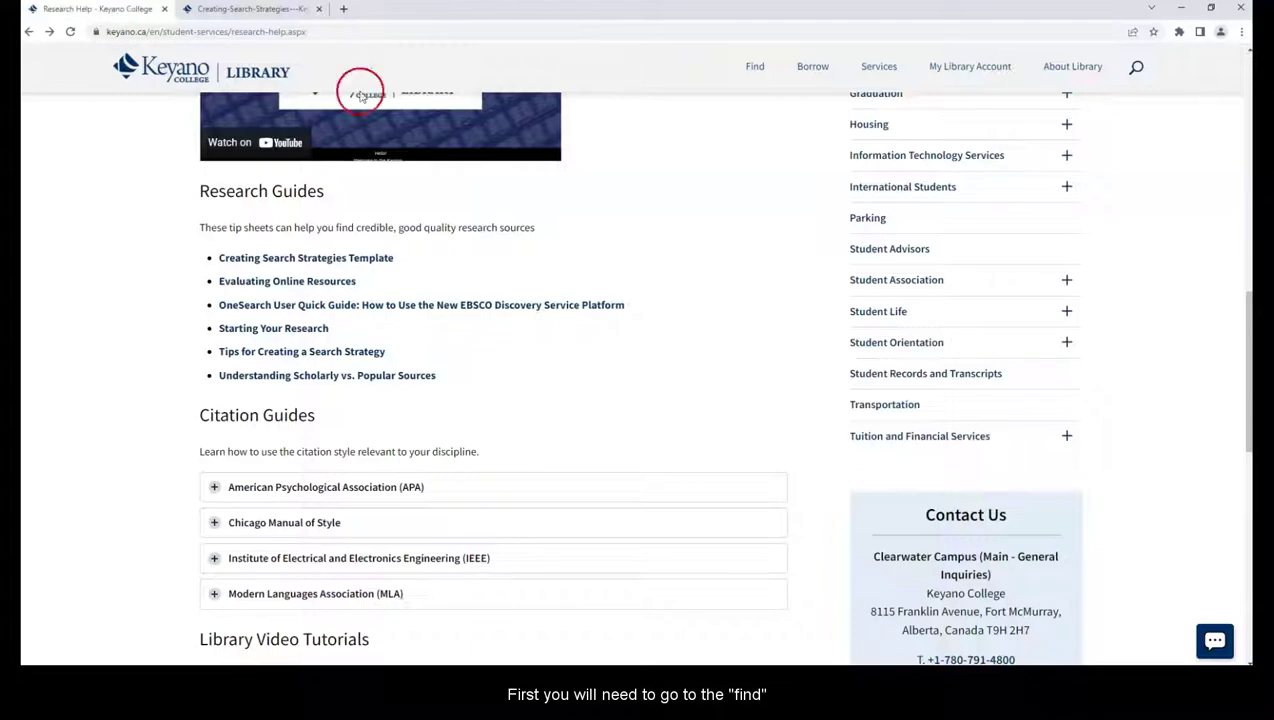
pyautogui.click(752, 67)
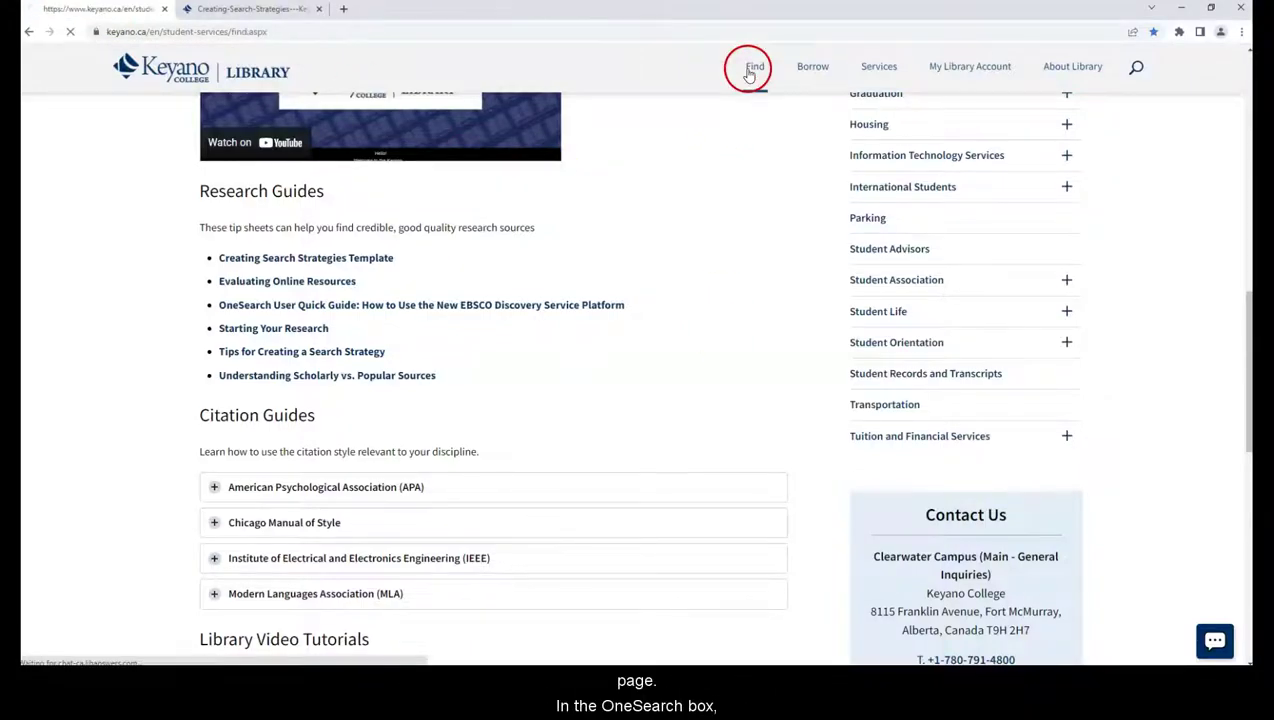
pyautogui.click(567, 457)
pyautogui.write('"Mental health" AND dogs AND college students')
pyautogui.scroll(-1, 575, 480)
pyautogui.scroll(-1, 580, 505)
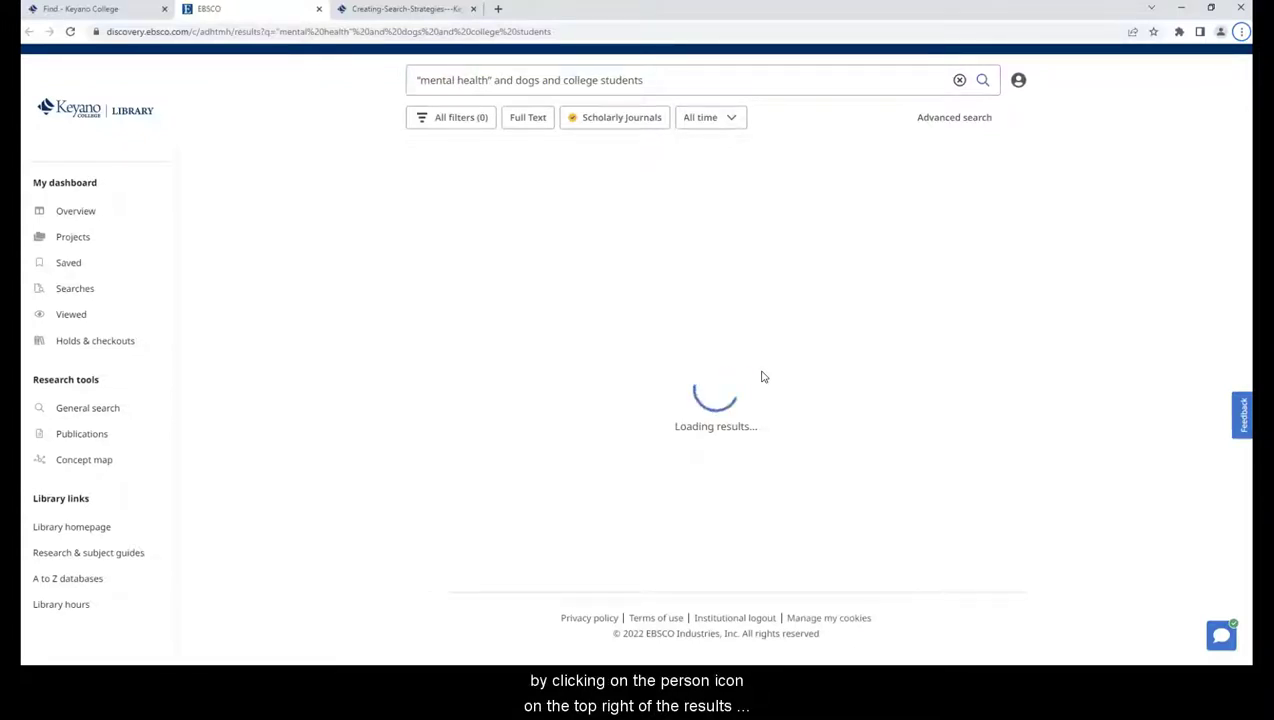
# Step: Sign in to MyEBSCO with the account username and password from the person icon menu
pyautogui.click(1018, 80)
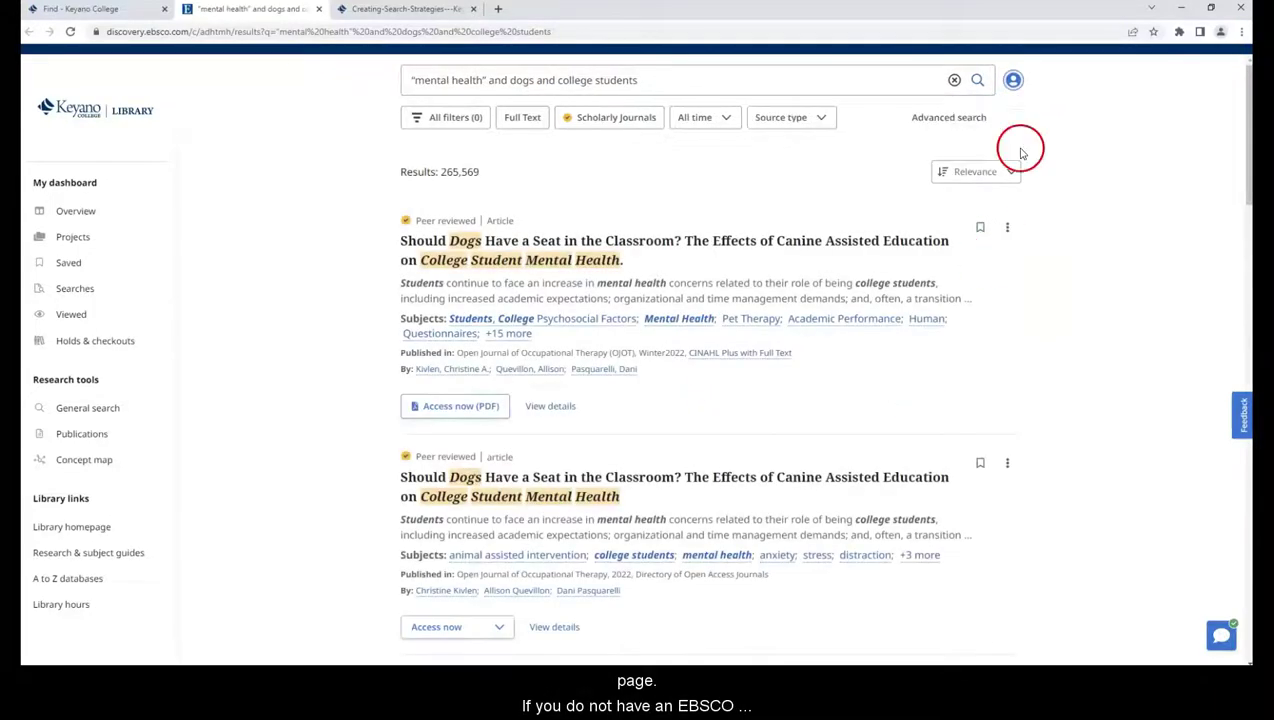
pyautogui.click(1018, 82)
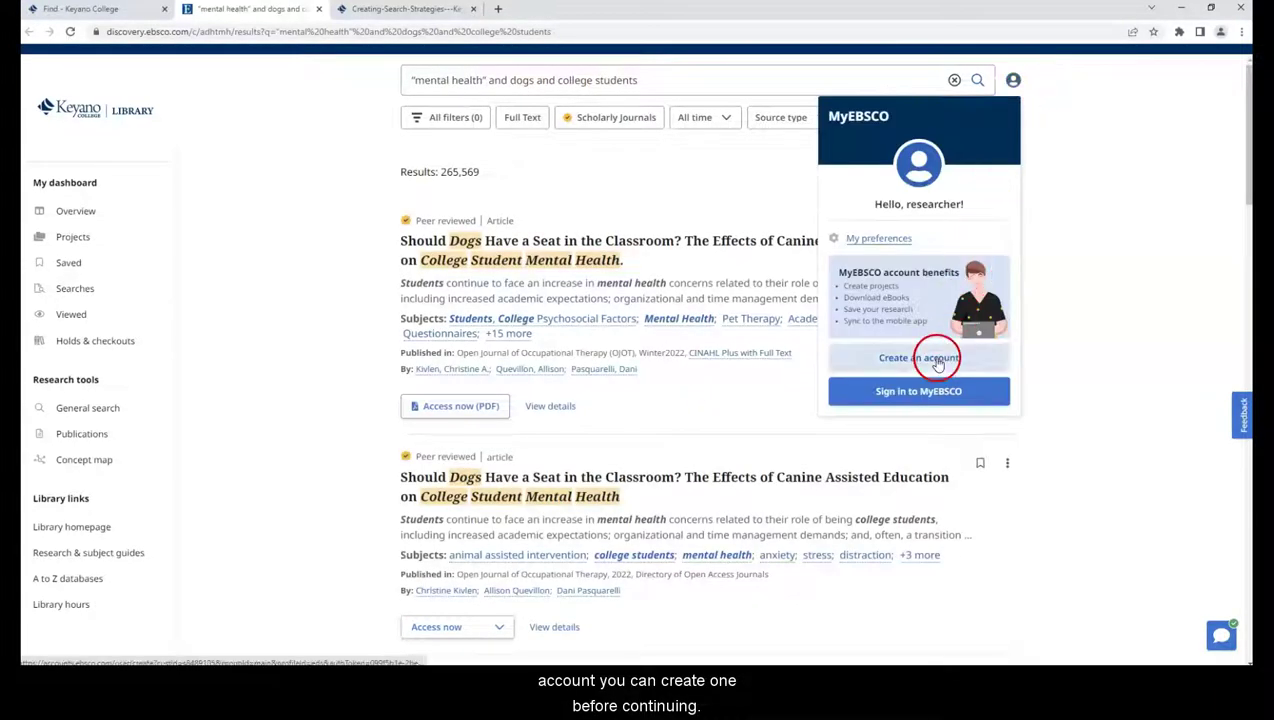
pyautogui.click(921, 391)
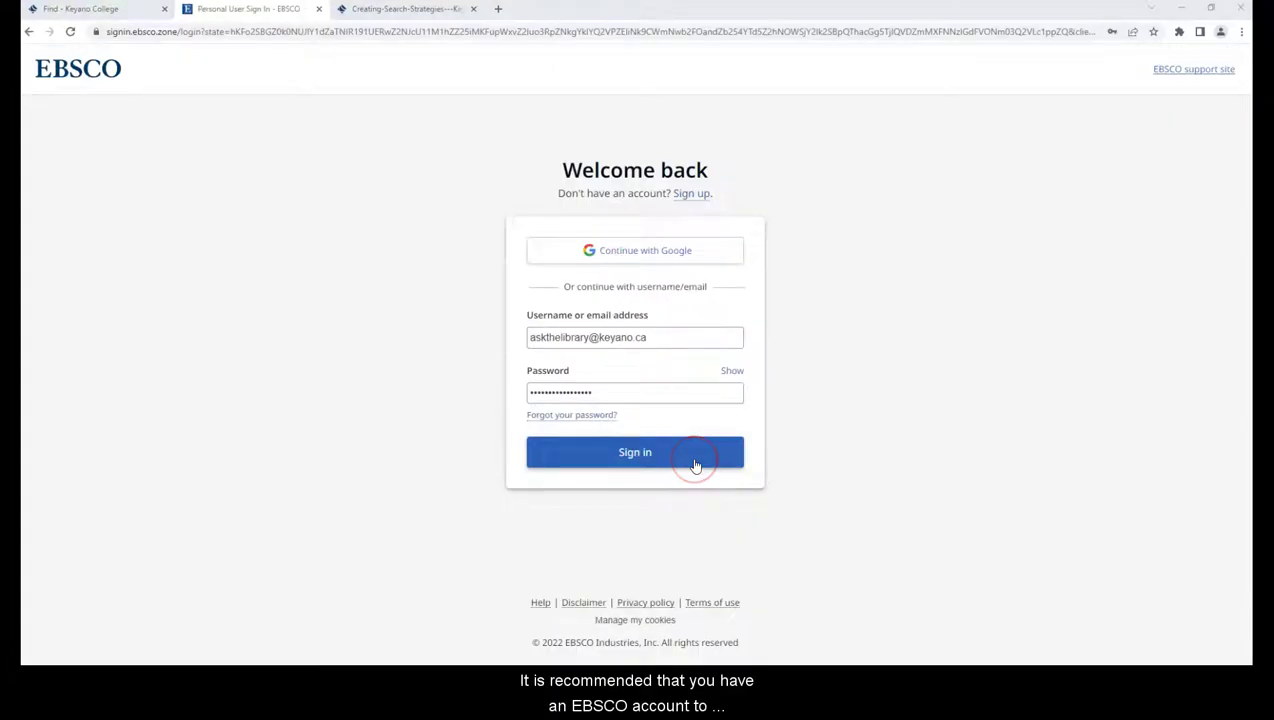
pyautogui.click(695, 465)
pyautogui.click(703, 447)
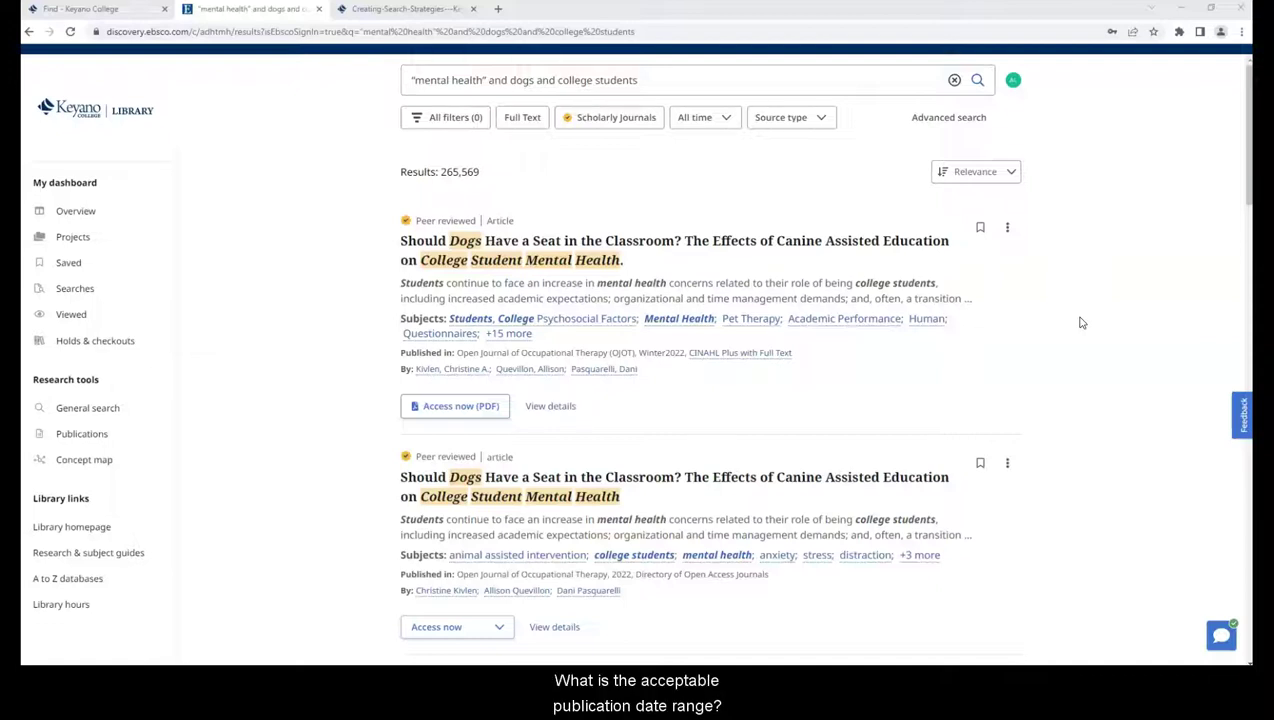
# Step: Limit results to Full Text, Scholarly Journals and a custom 01/2007–01/2023 date range
pyautogui.click(1058, 297)
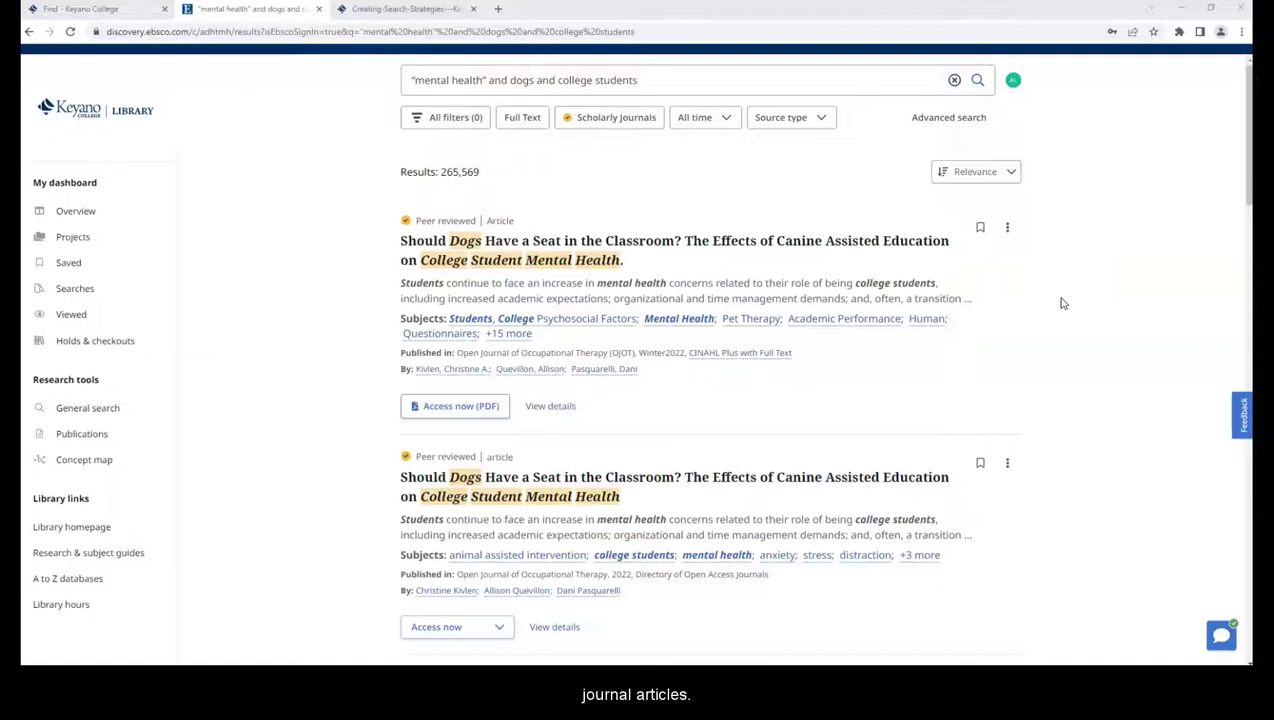
pyautogui.click(442, 126)
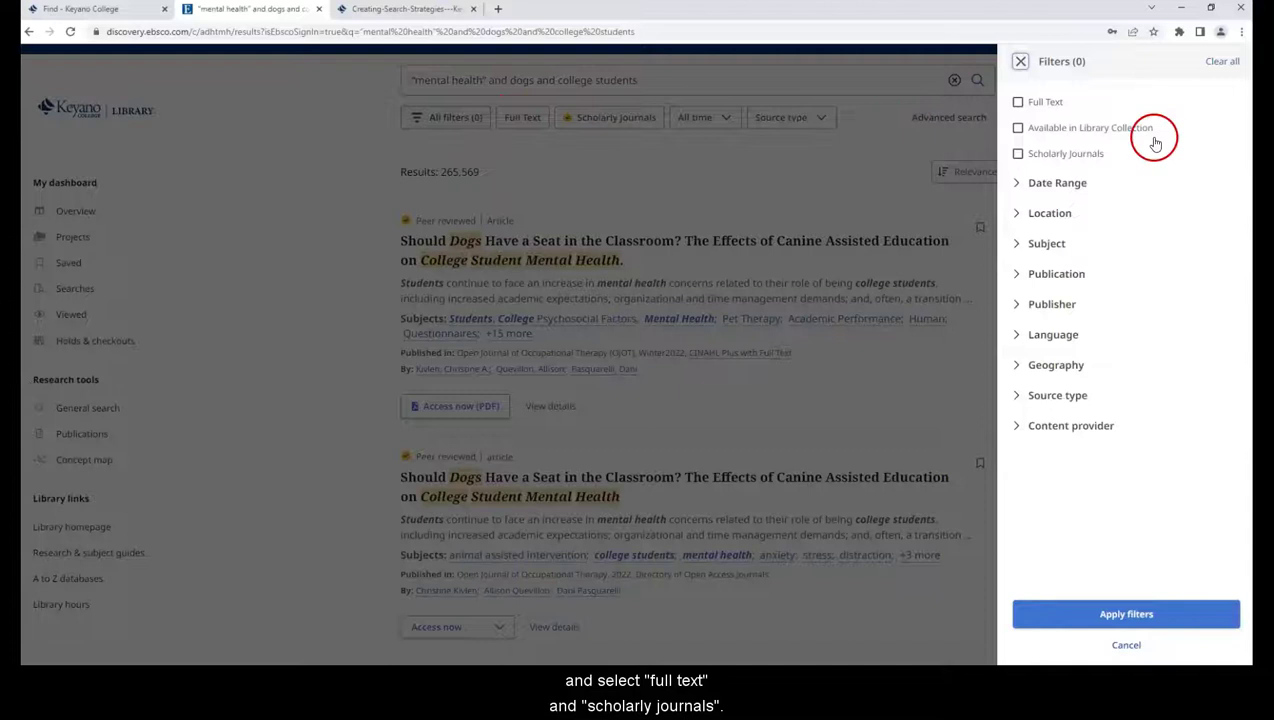
pyautogui.click(1040, 103)
pyautogui.click(1062, 155)
pyautogui.click(1058, 182)
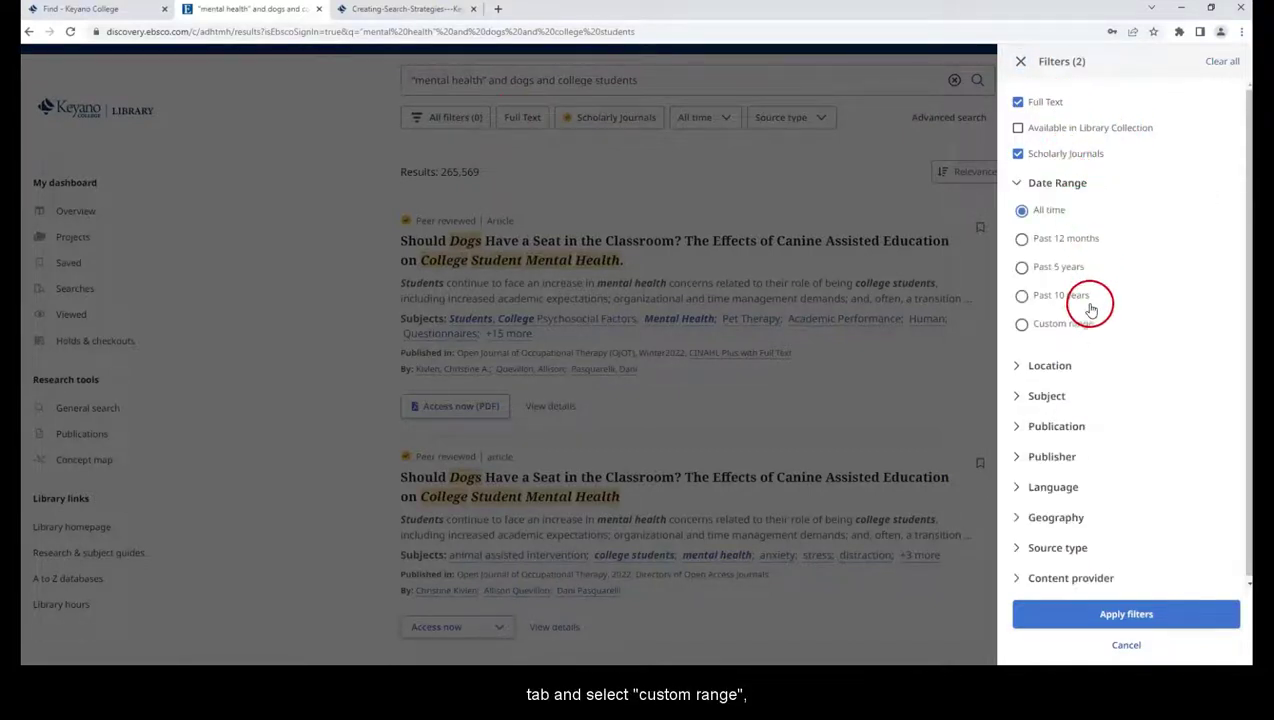
pyautogui.click(1066, 322)
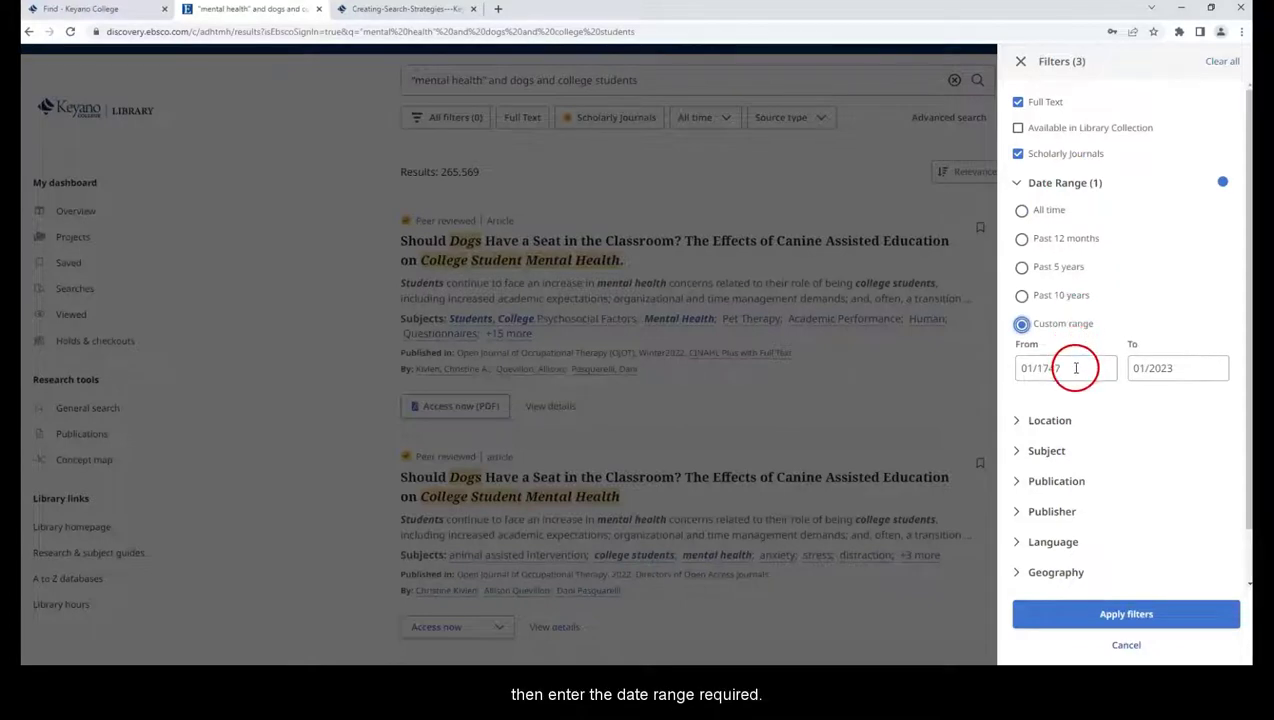
pyautogui.press('BackSpace')
pyautogui.press('BackSpace')
pyautogui.press('BackSpace')
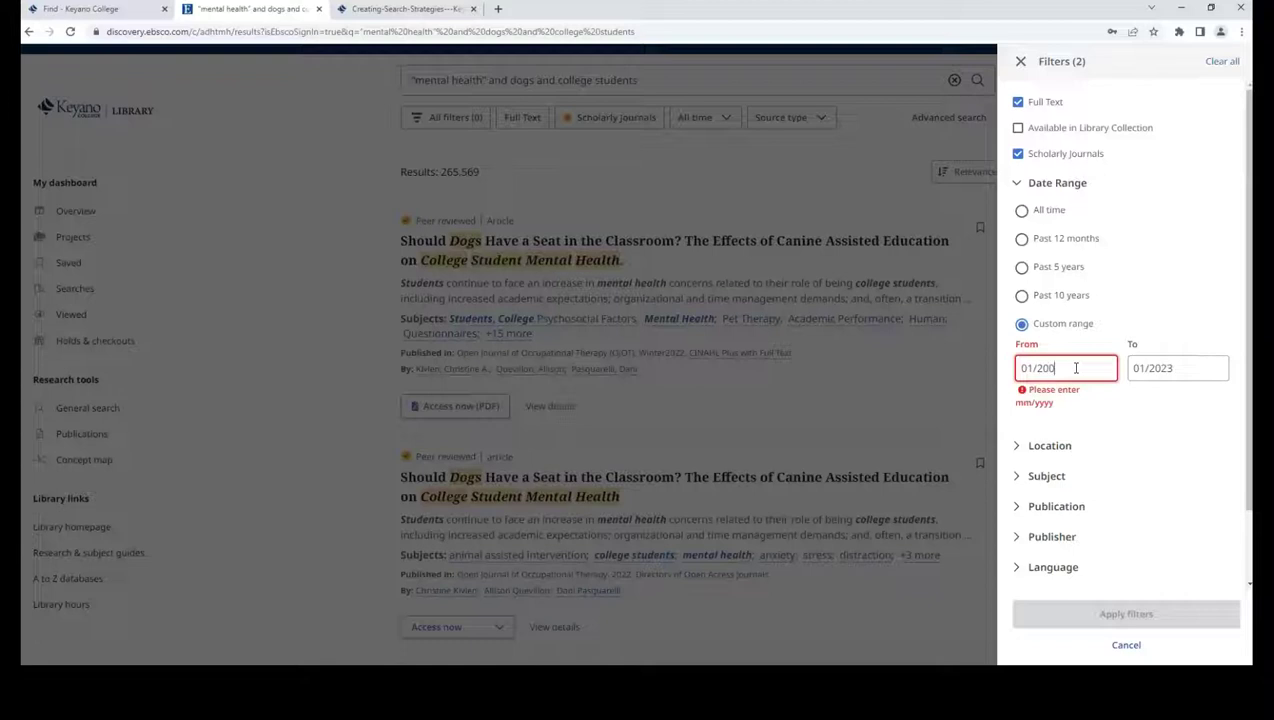
pyautogui.write('7')
pyautogui.click(1076, 614)
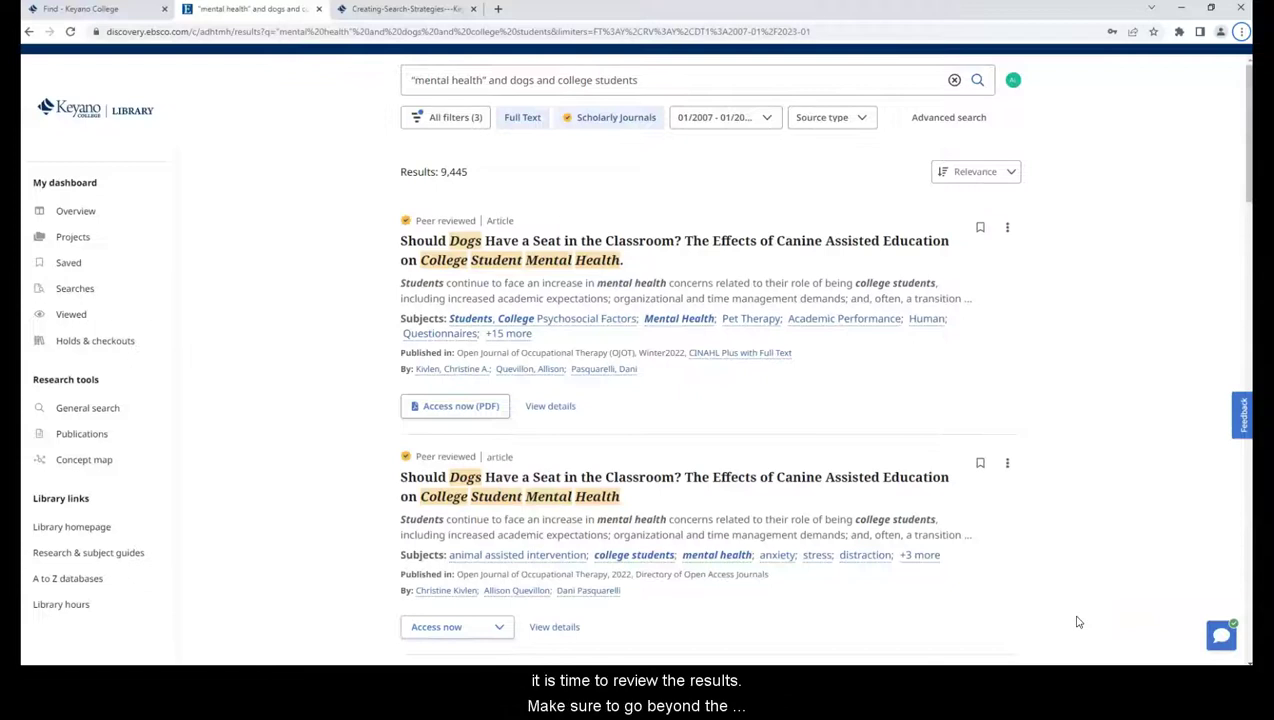
# Step: Scroll through the 9,445 filtered results, reviewing articles such as 'Therapy Dogs on Campus'
pyautogui.scroll(-7, 958, 364)
pyautogui.scroll(-7, 956, 370)
pyautogui.scroll(-7, 956, 370)
pyautogui.click(970, 412)
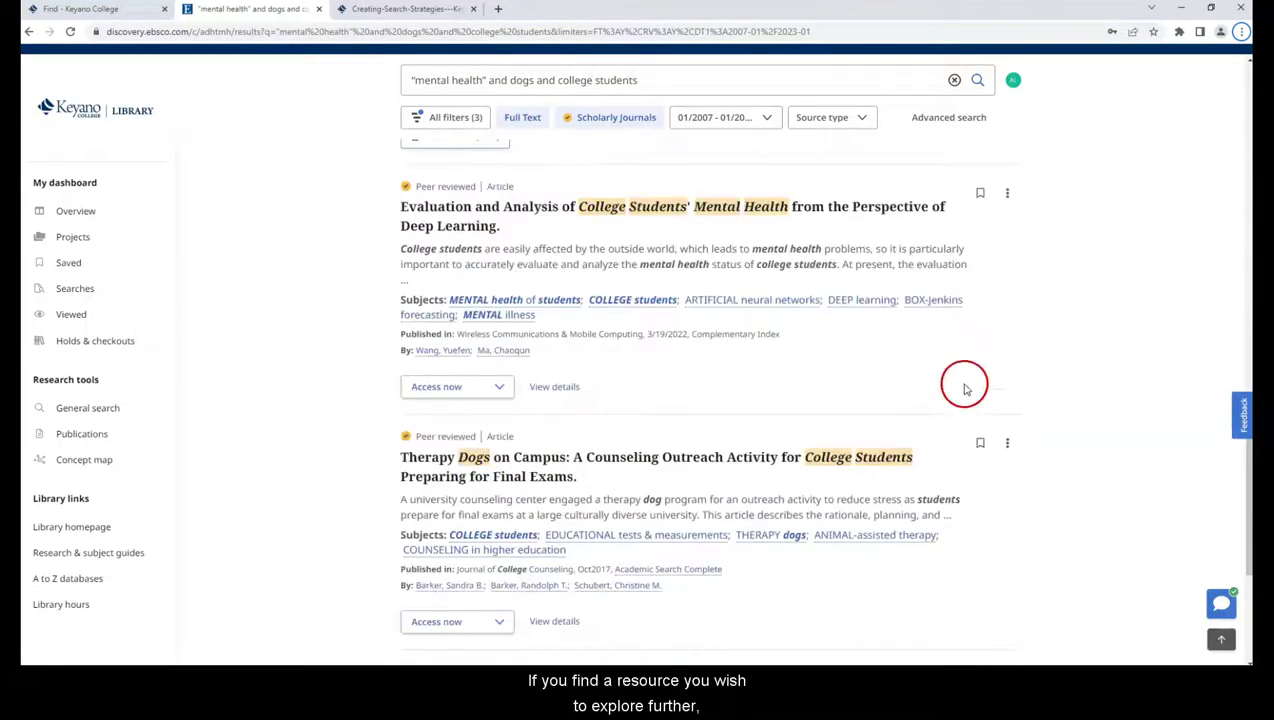
# Step: Open the 'A Doggone Way to Reduce Stress' record and save it to Saved items
pyautogui.scroll(3, 965, 389)
pyautogui.scroll(5, 965, 389)
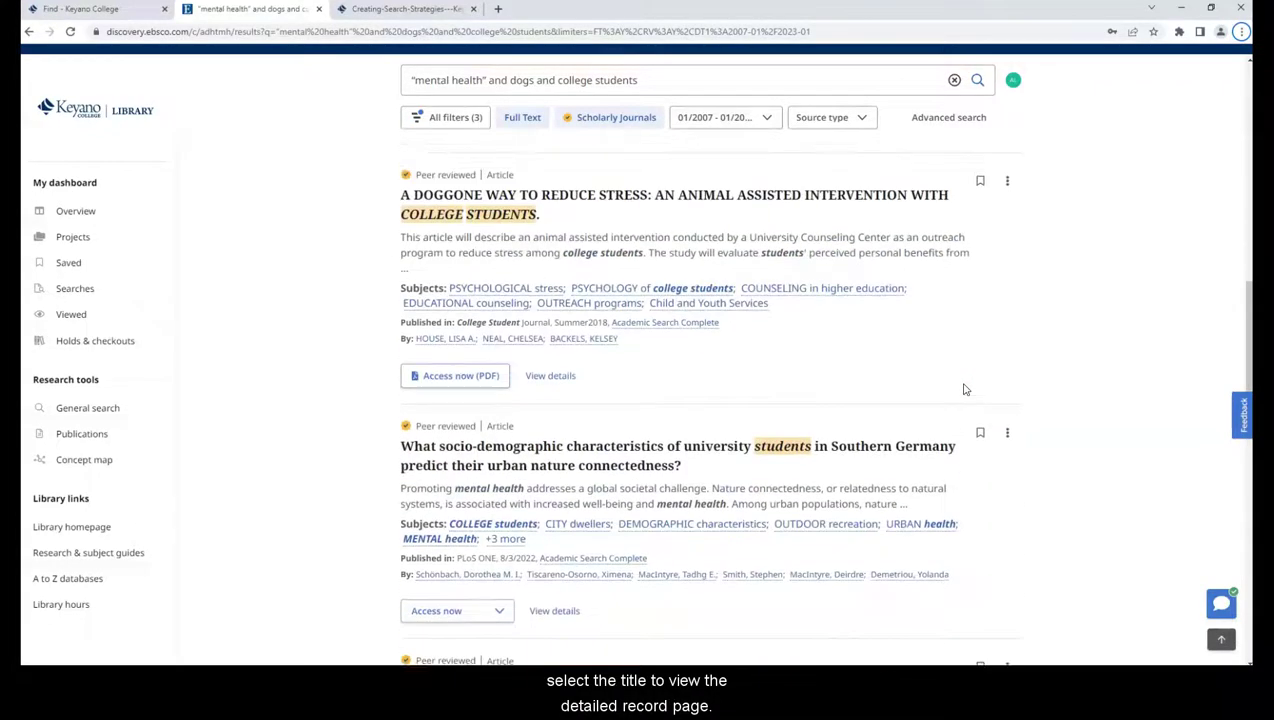
pyautogui.scroll(1, 965, 389)
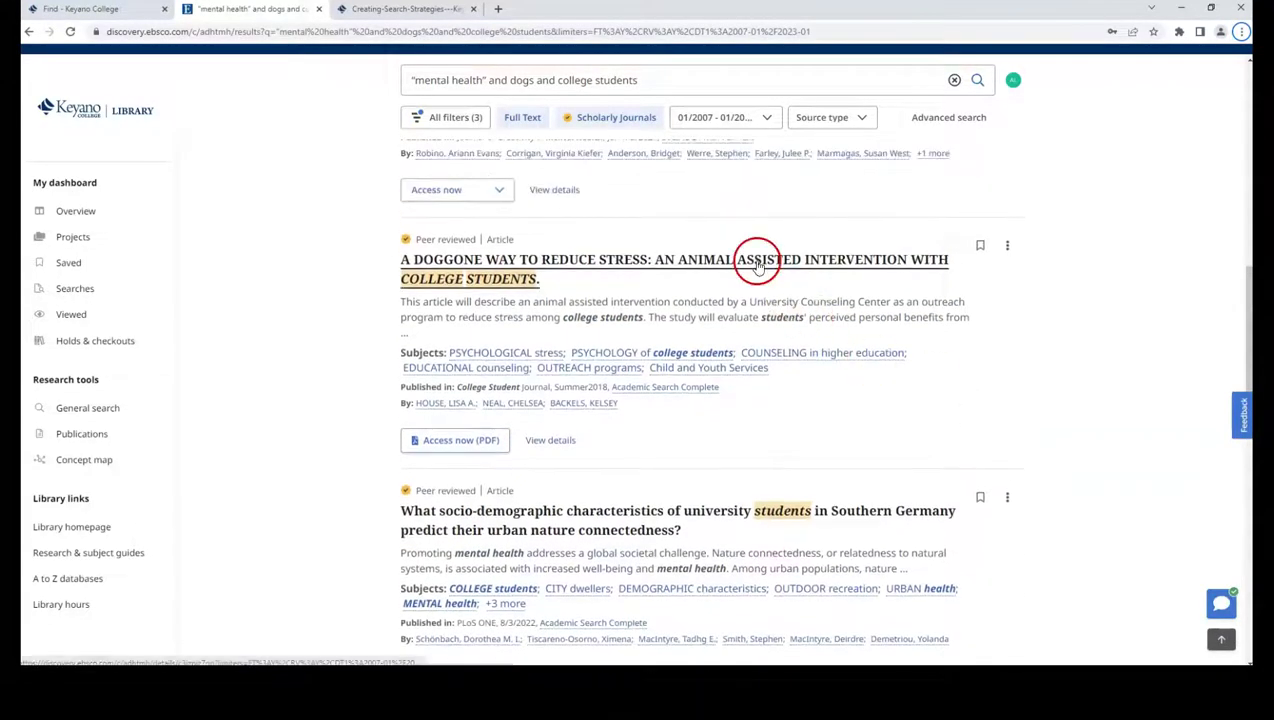
pyautogui.click(757, 260)
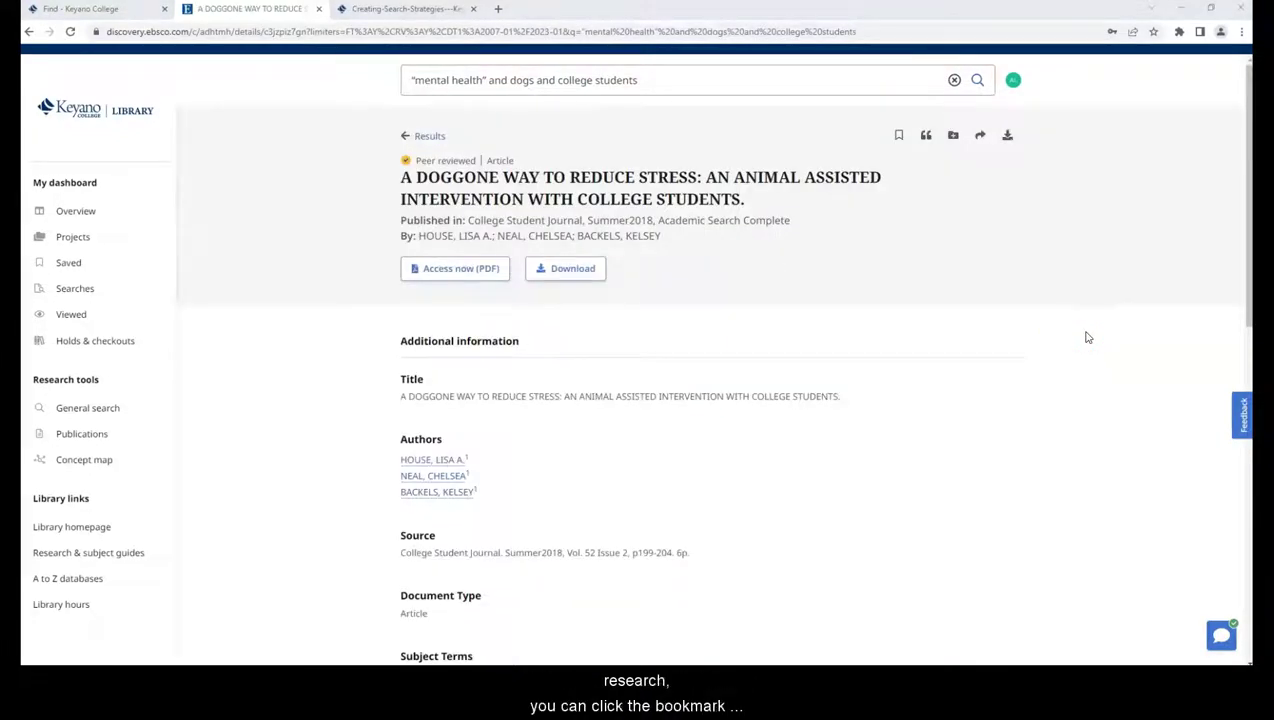
pyautogui.click(898, 137)
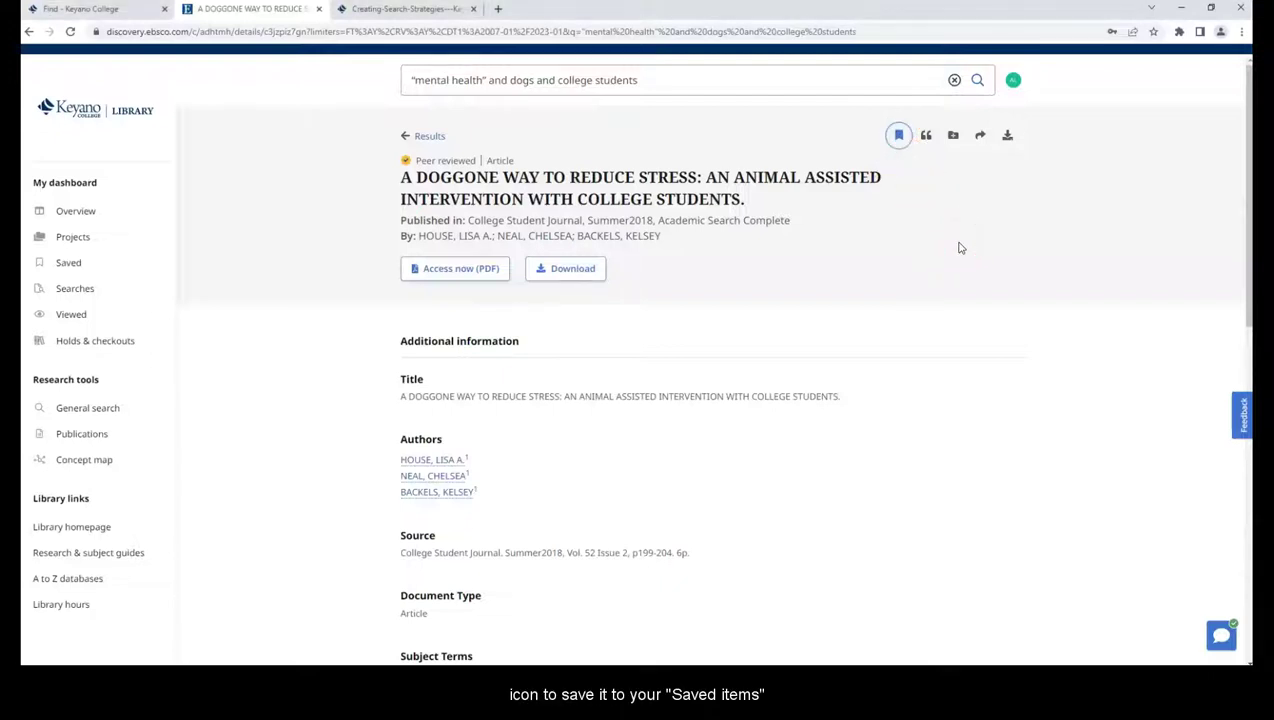
# Step: Add the article to the Mental Health Paper project
pyautogui.click(953, 135)
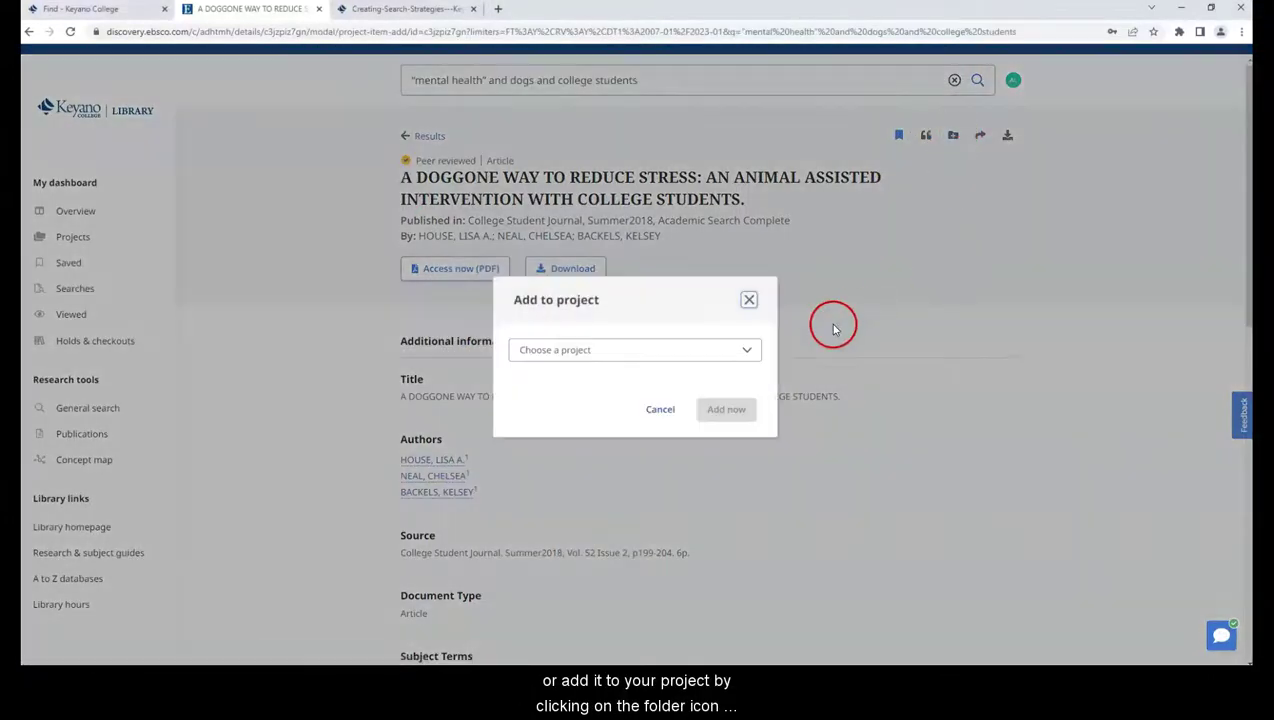
pyautogui.click(748, 352)
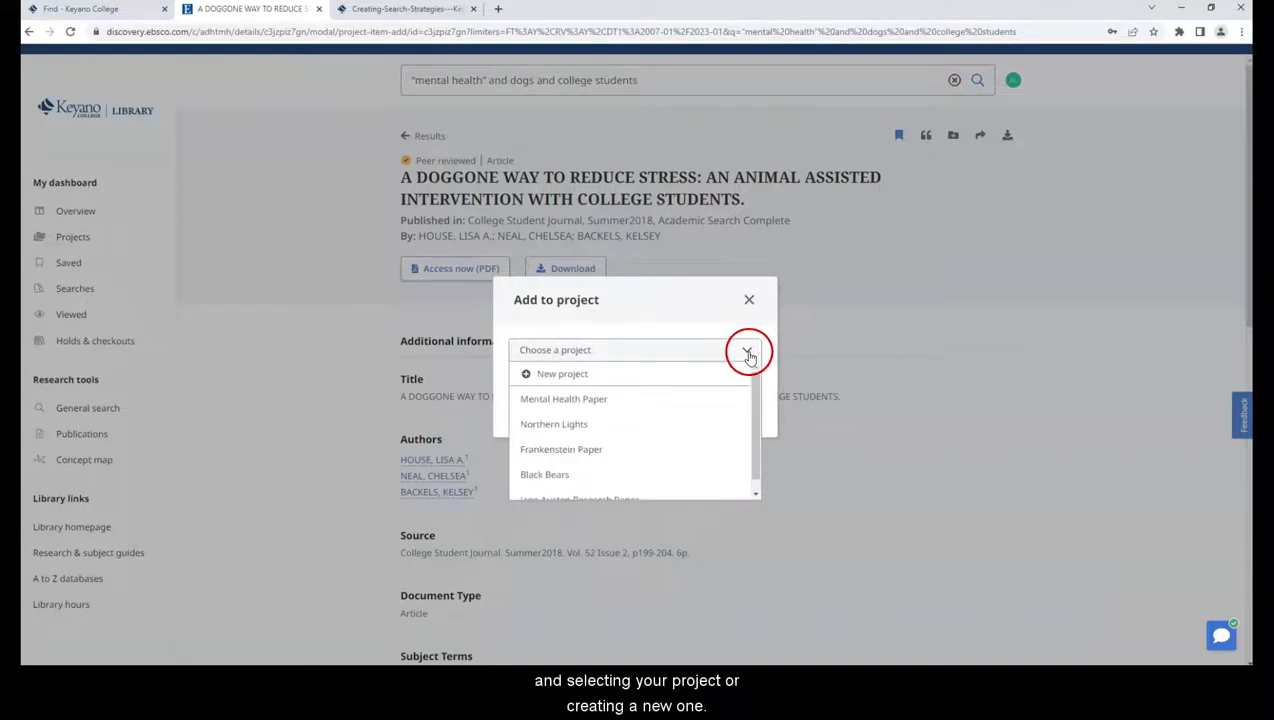
pyautogui.click(597, 400)
pyautogui.click(729, 412)
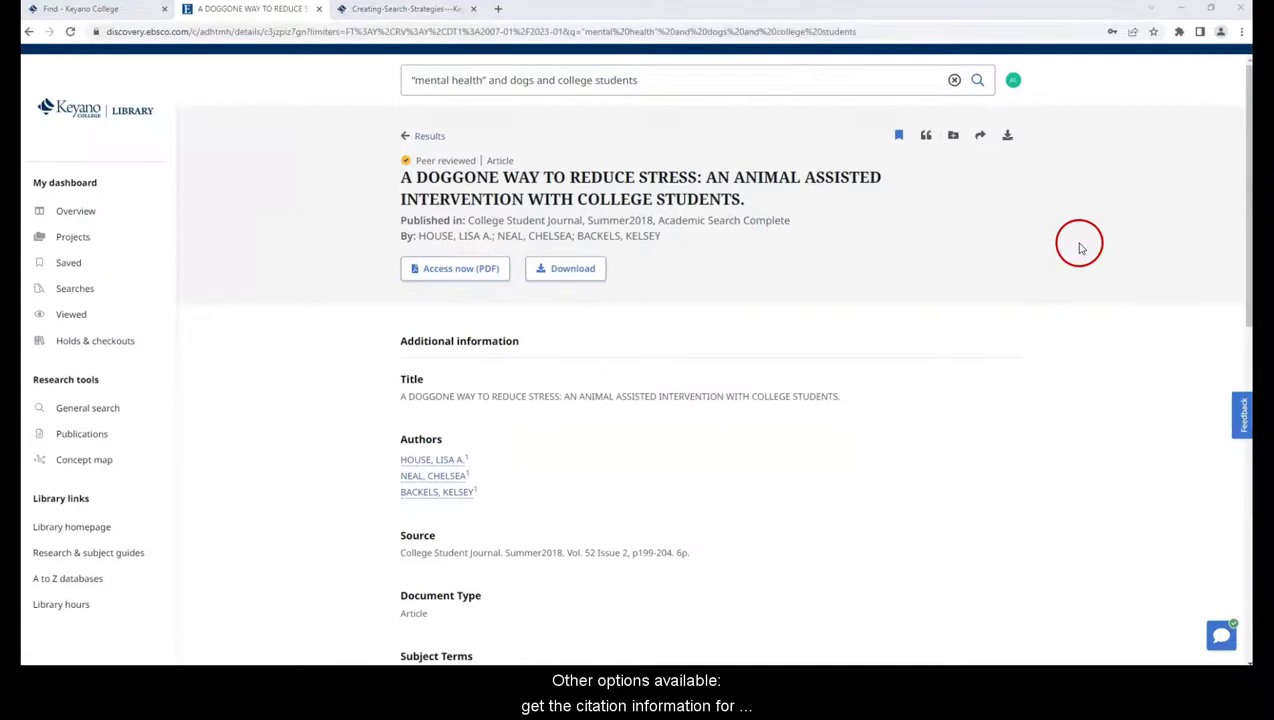
# Step: Copy the article's APA 7th edition citation to the clipboard
pyautogui.click(926, 135)
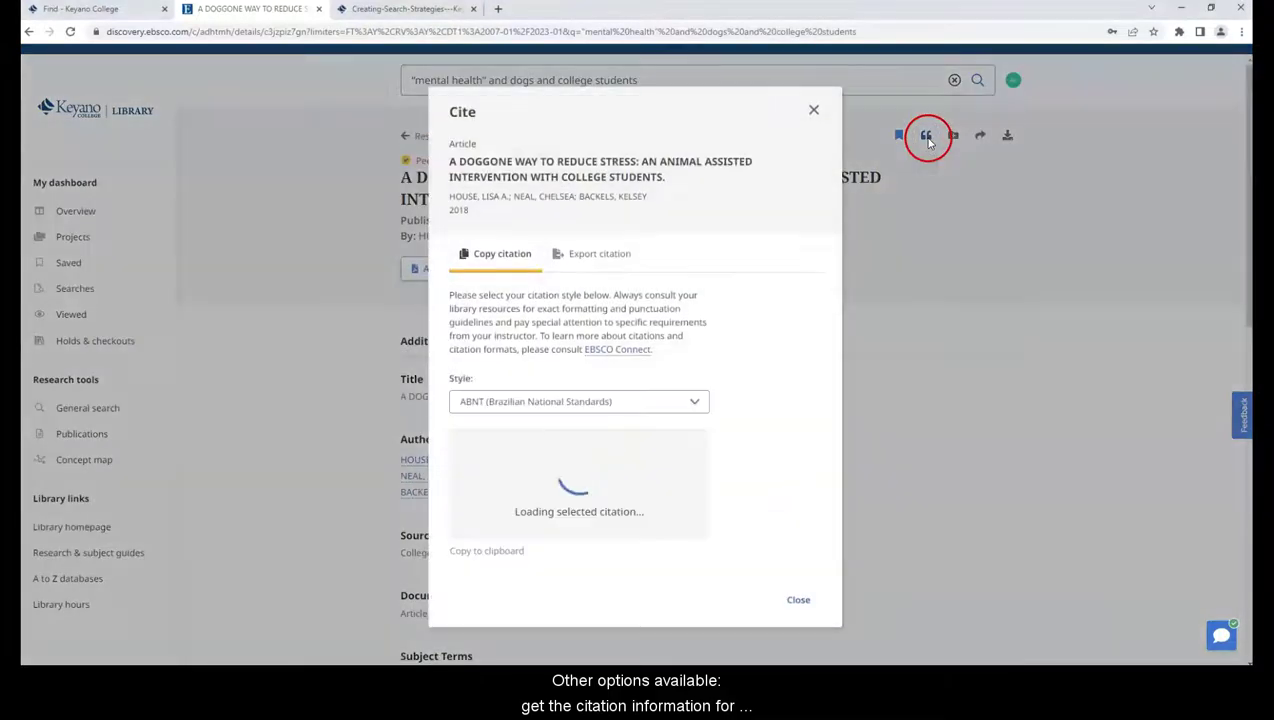
pyautogui.click(694, 408)
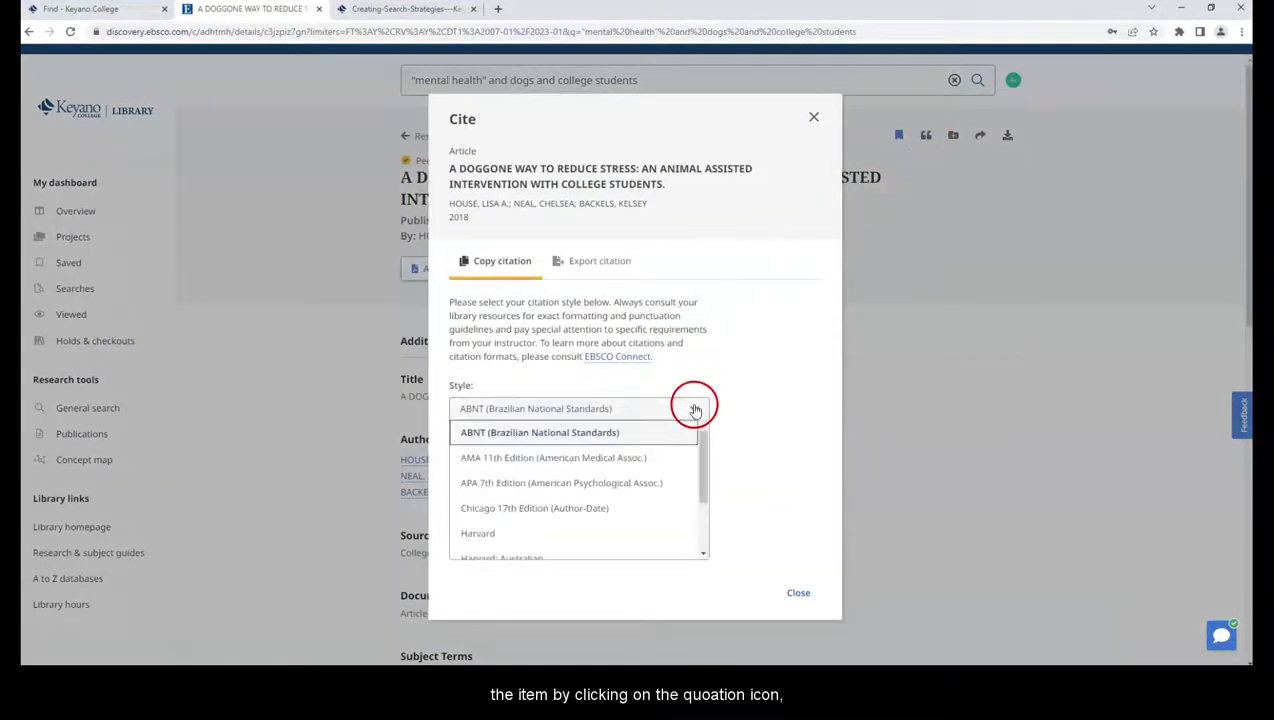
pyautogui.click(652, 478)
pyautogui.click(507, 549)
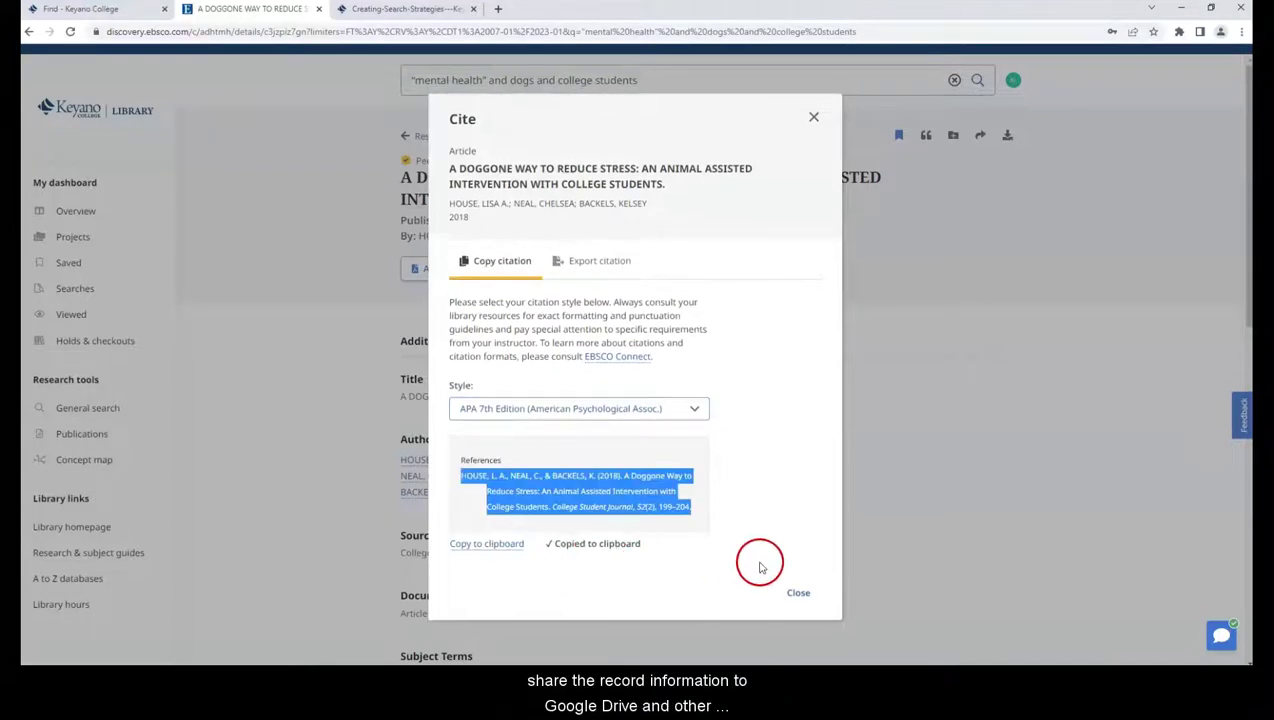
pyautogui.click(796, 596)
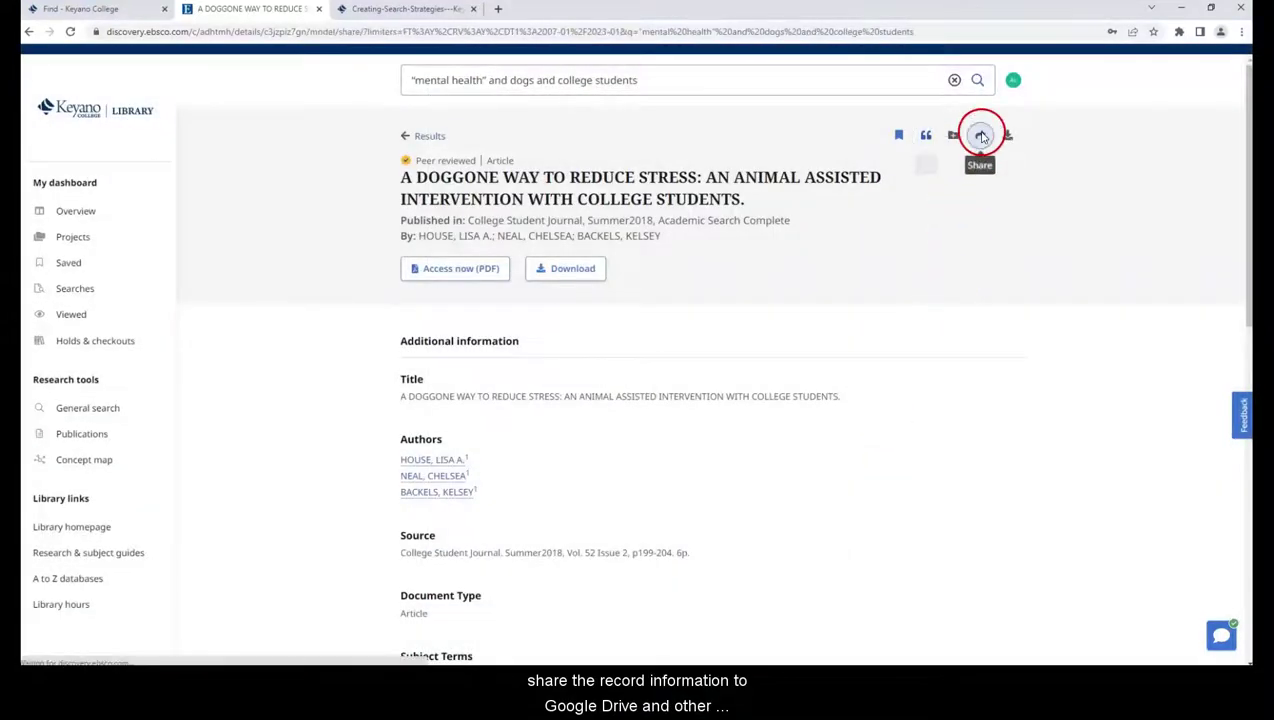
# Step: Check the email sharing and download options for the article, closing both without using them
pyautogui.click(980, 135)
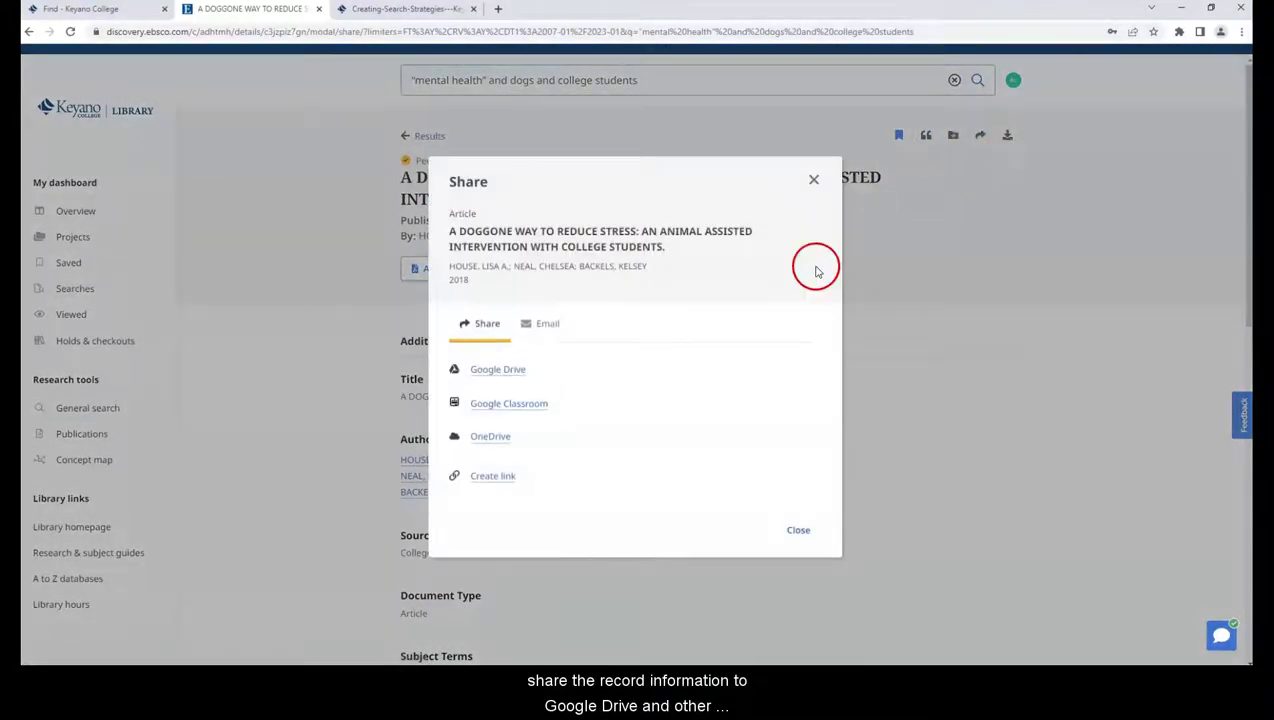
pyautogui.click(545, 328)
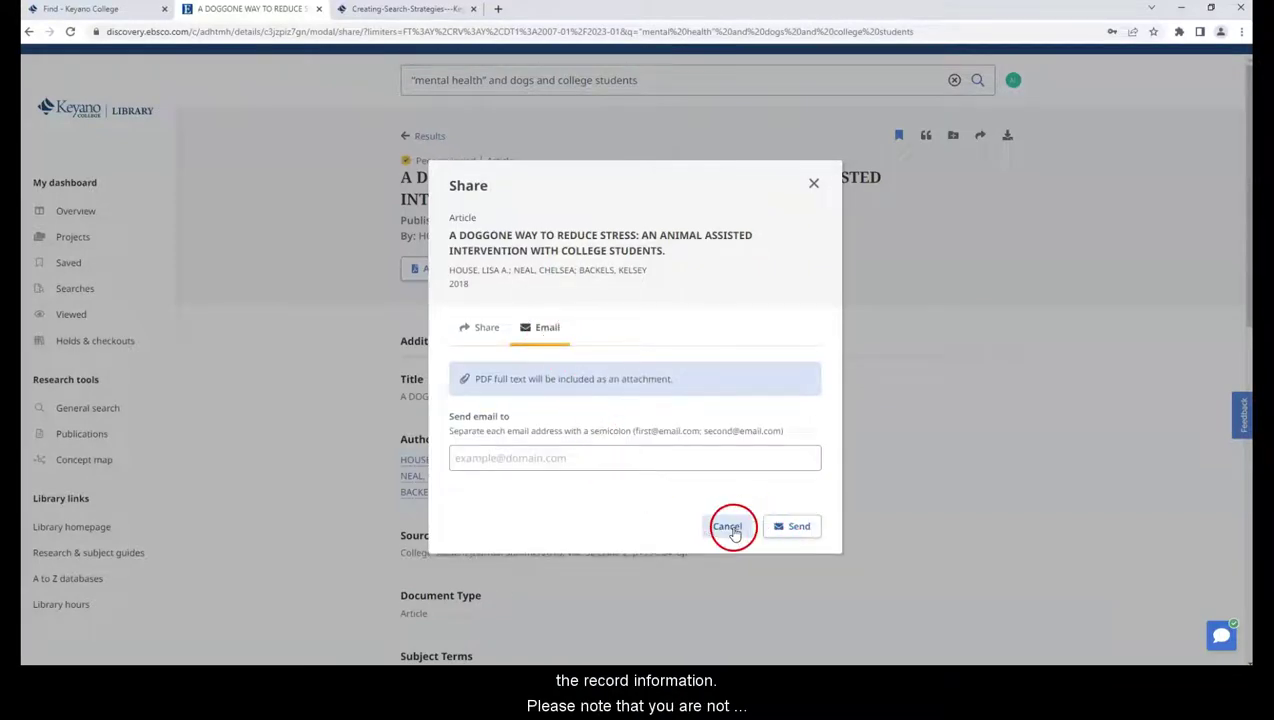
pyautogui.click(729, 525)
pyautogui.click(1007, 135)
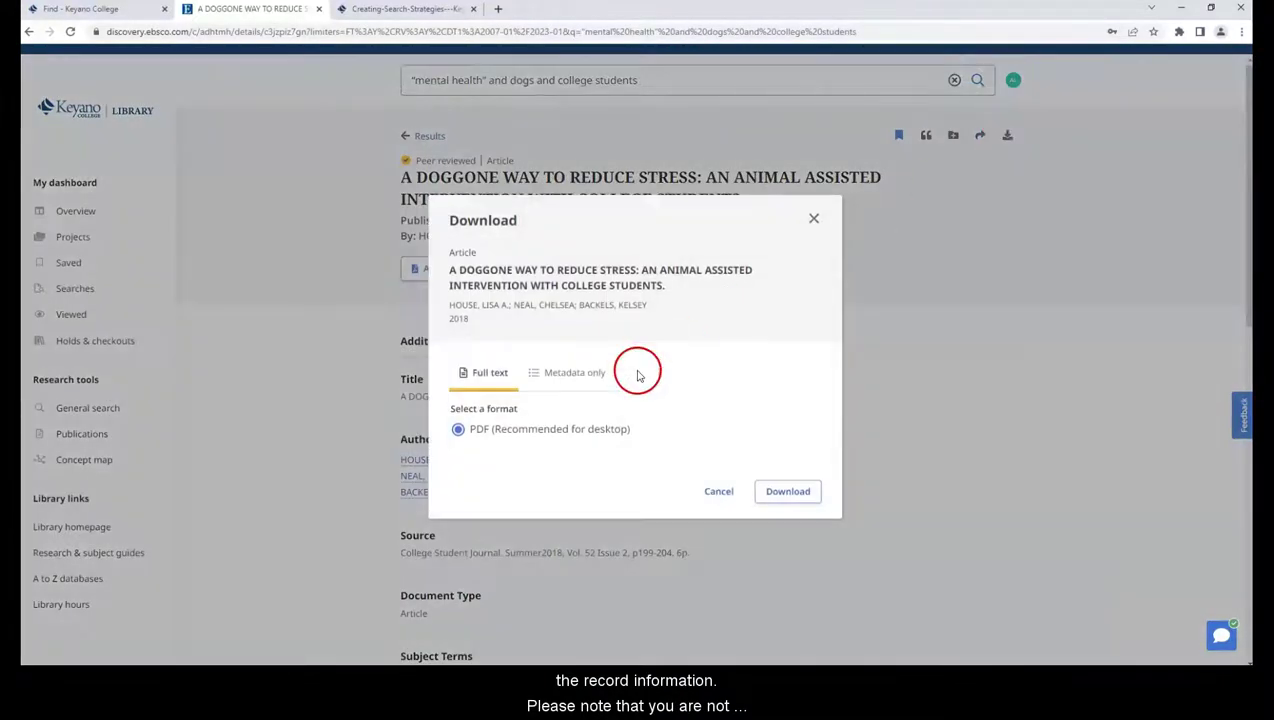
pyautogui.click(727, 490)
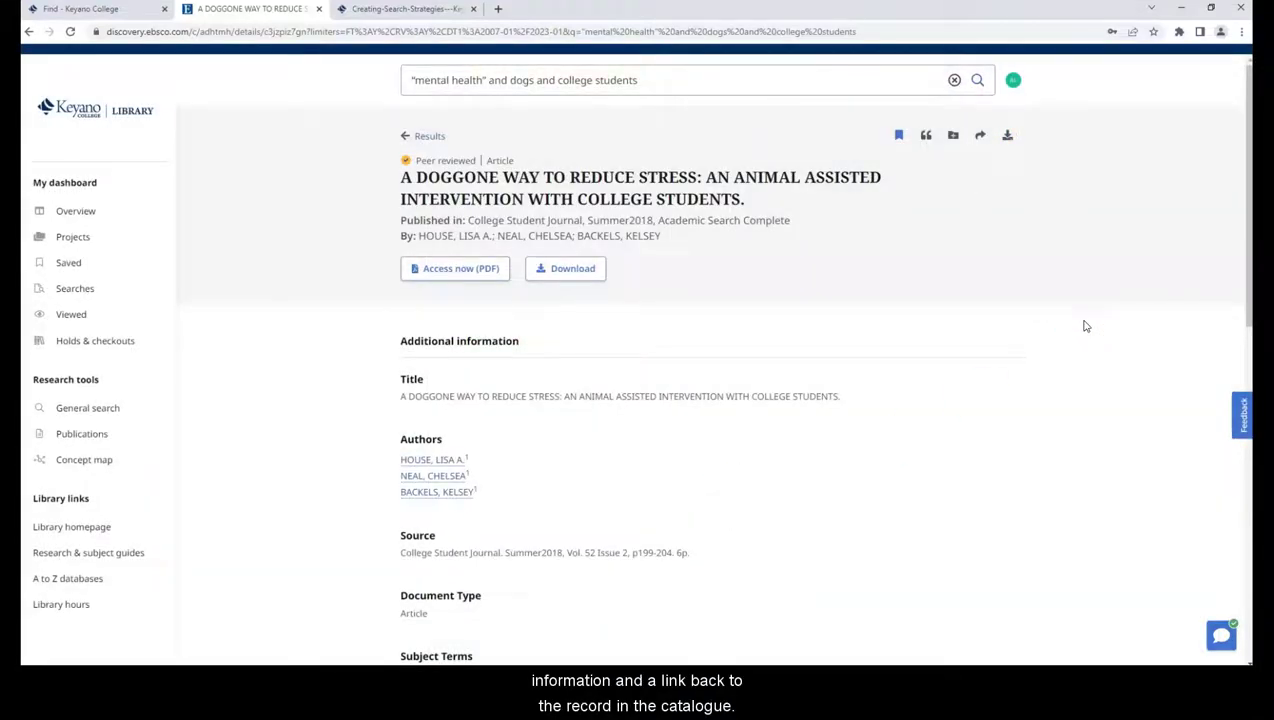
# Step: Back on the results list, clear all previously applied filters
pyautogui.click(1034, 290)
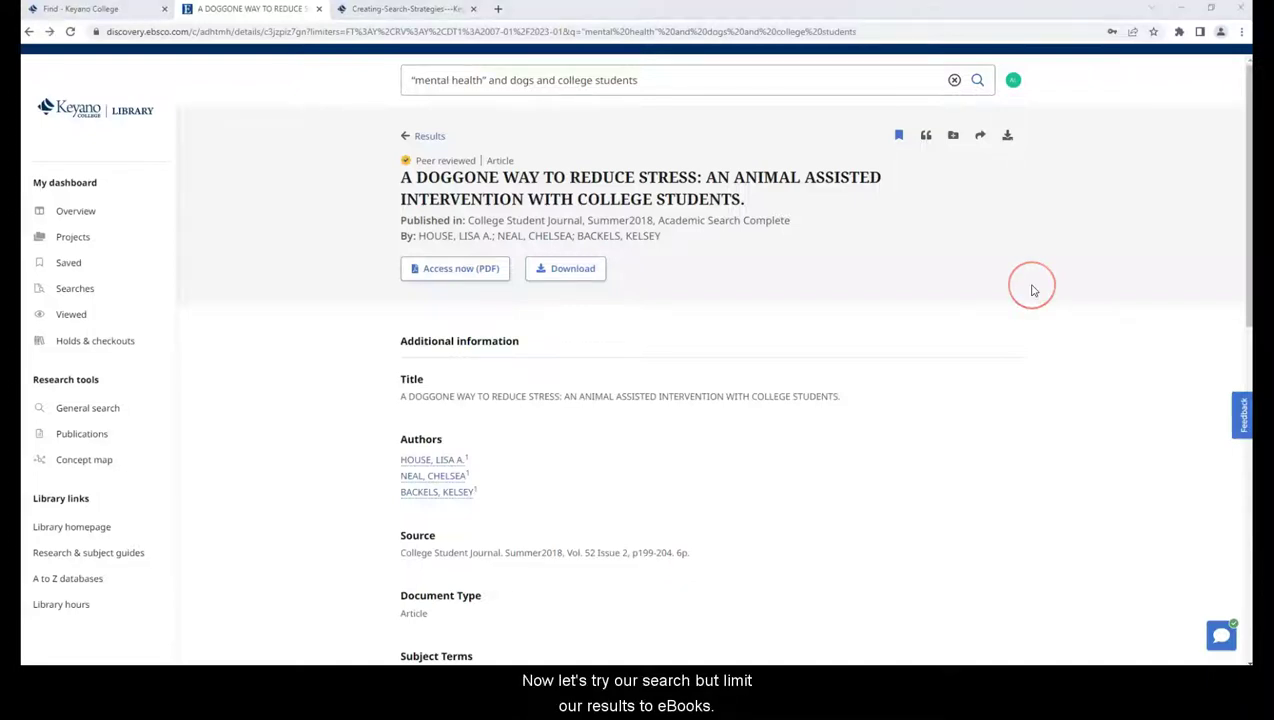
pyautogui.click(425, 140)
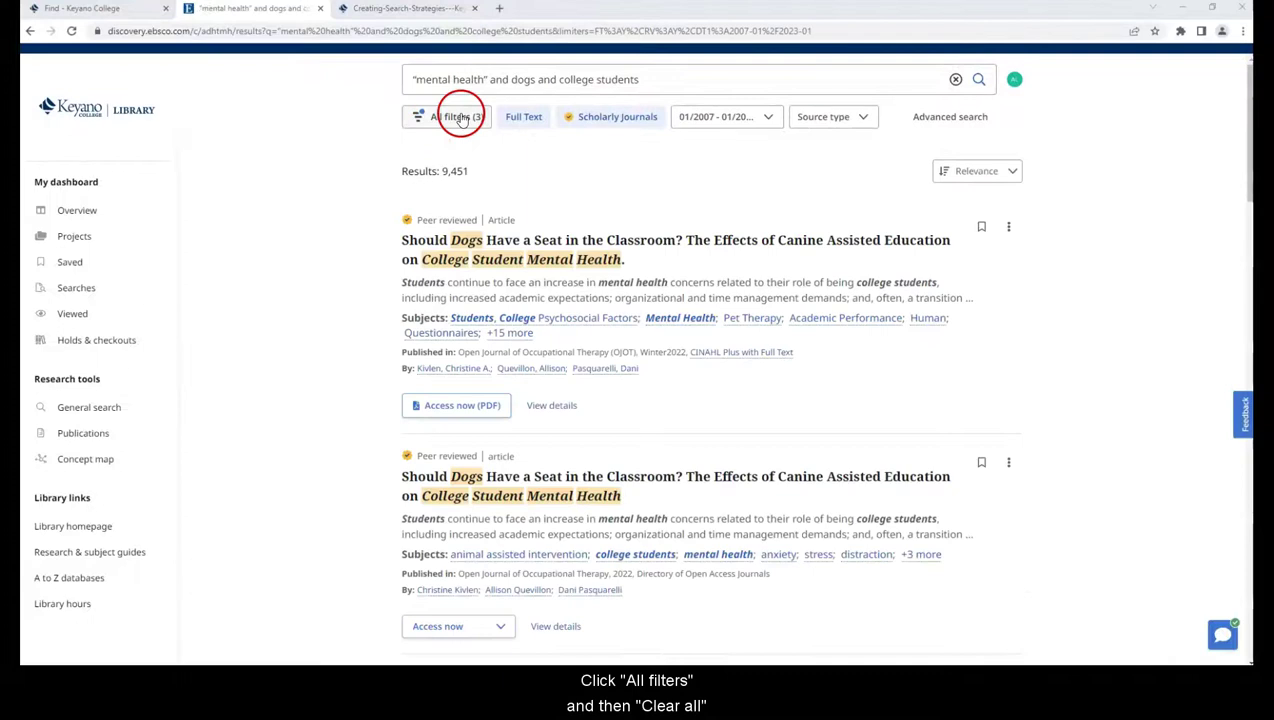
pyautogui.click(462, 118)
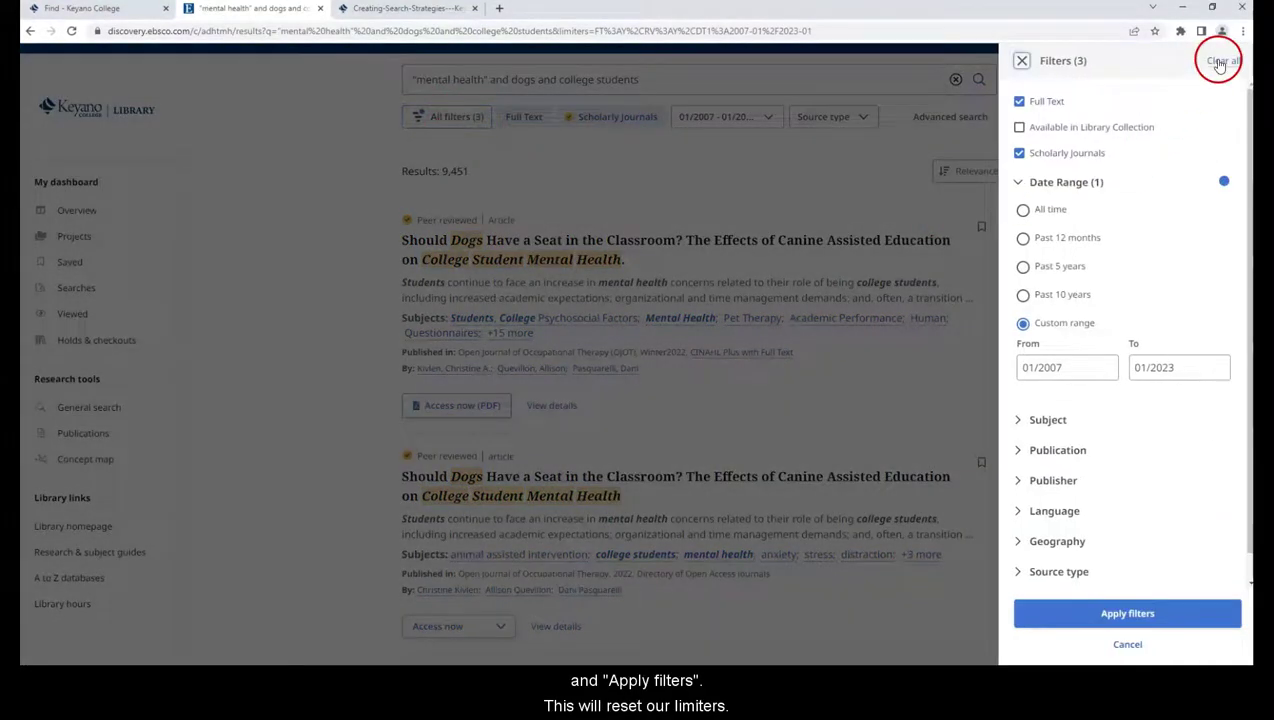
pyautogui.click(1220, 62)
pyautogui.click(1076, 625)
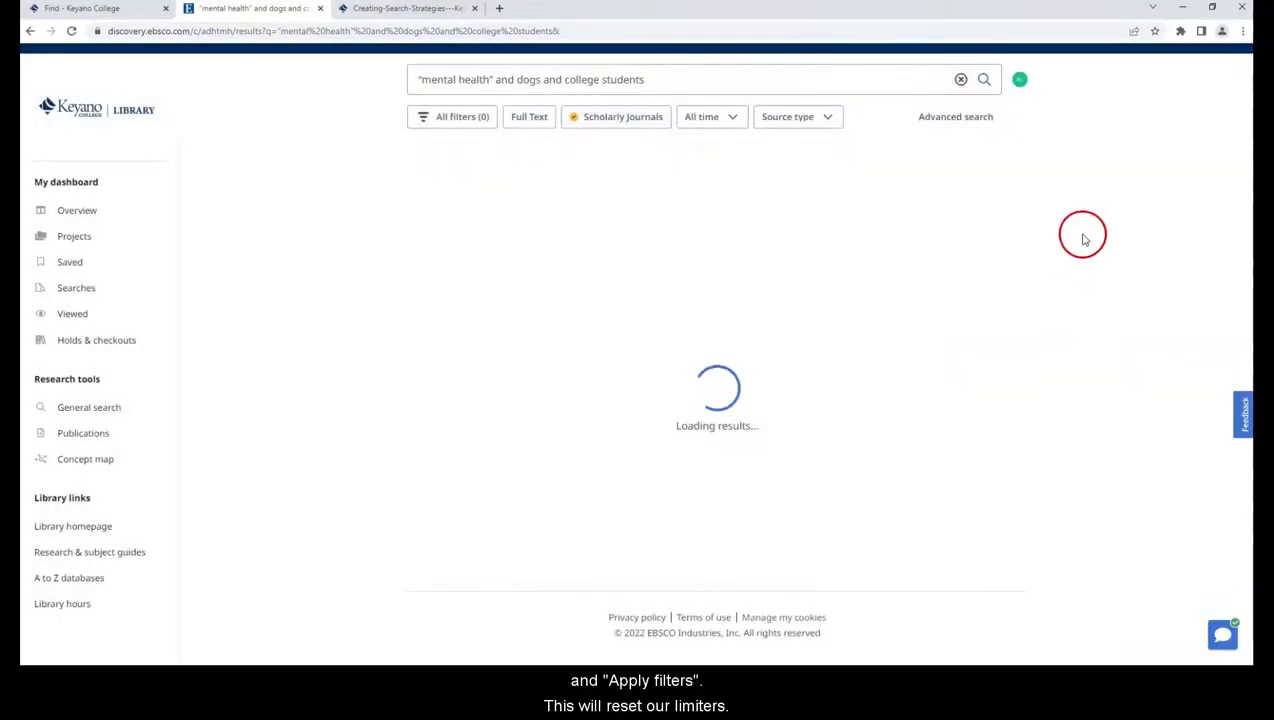
# Step: Limit results to eBooks published from 2007 onward
pyautogui.click(456, 118)
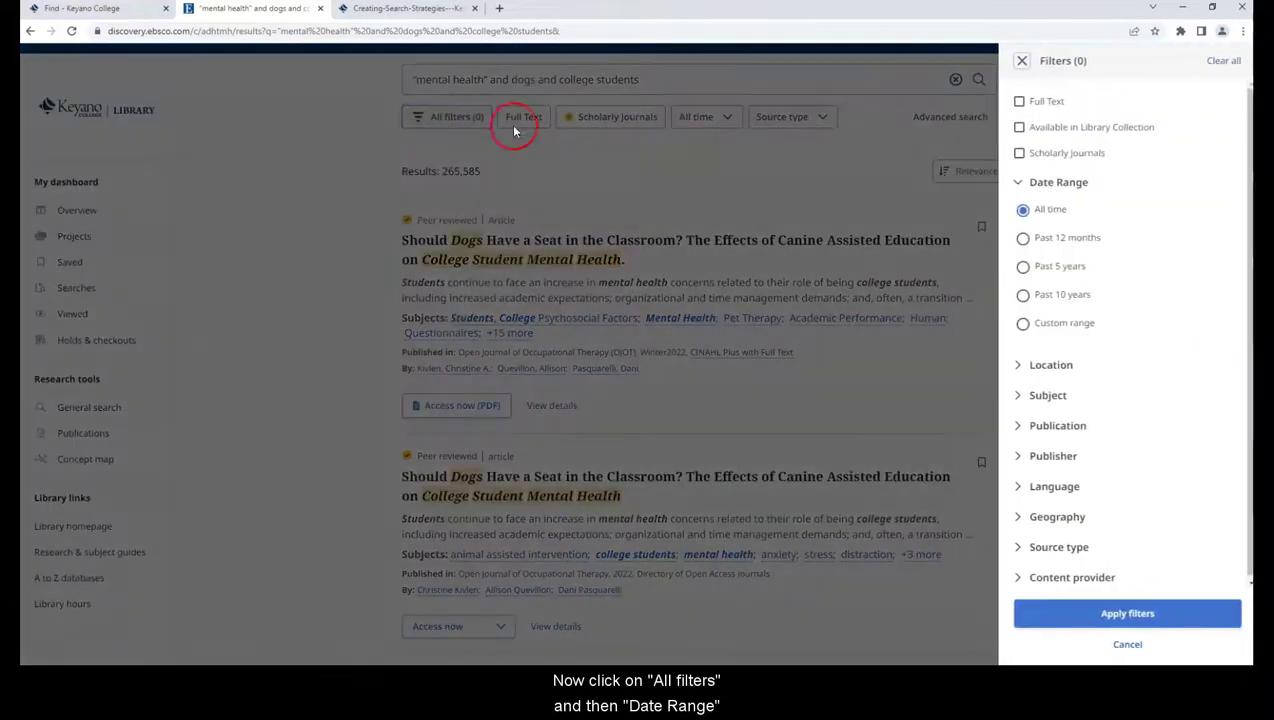
pyautogui.click(1066, 322)
pyautogui.click(1107, 371)
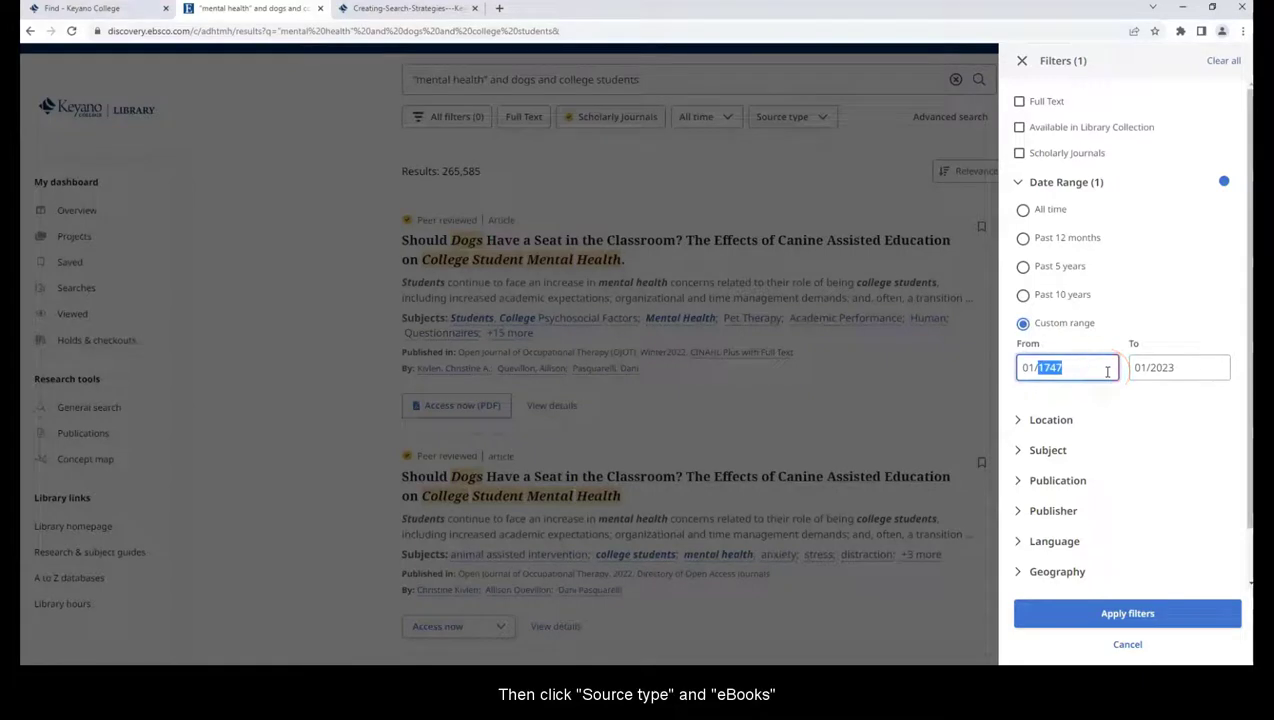
pyautogui.write('2007')
pyautogui.scroll(-1, 1092, 435)
pyautogui.click(1047, 537)
pyautogui.scroll(-3, 1069, 505)
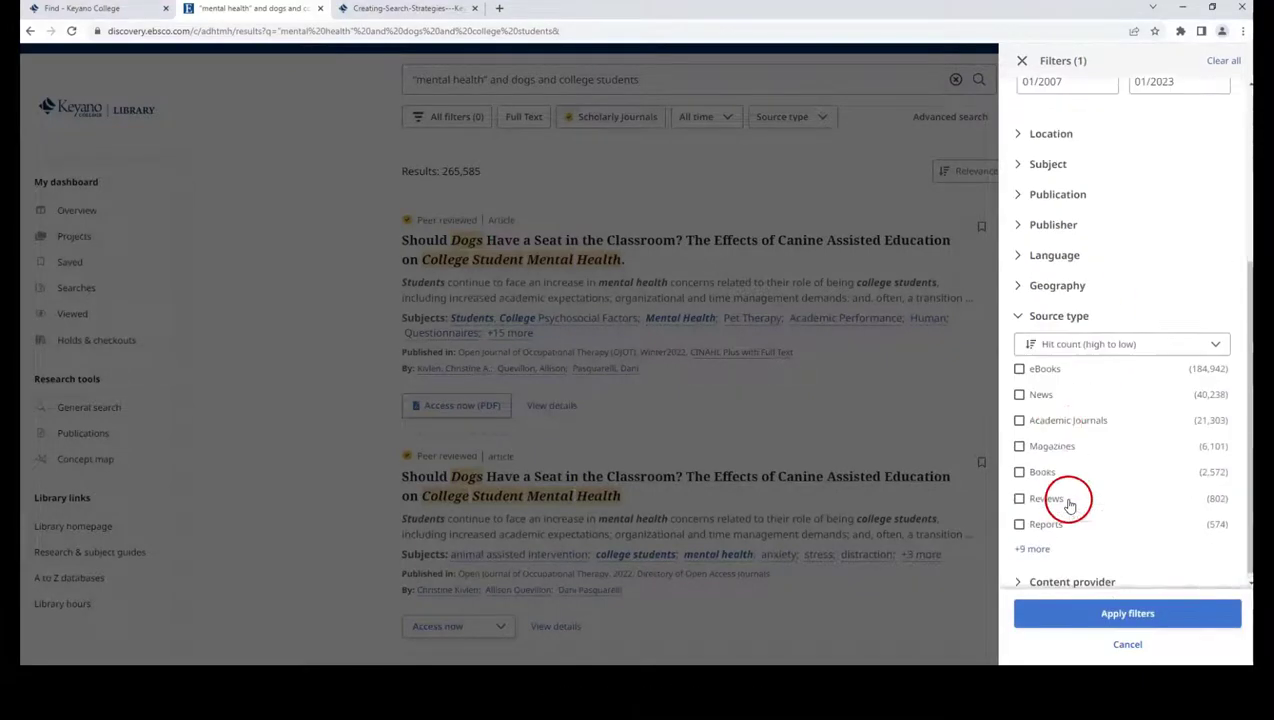
pyautogui.click(1028, 362)
pyautogui.click(1093, 611)
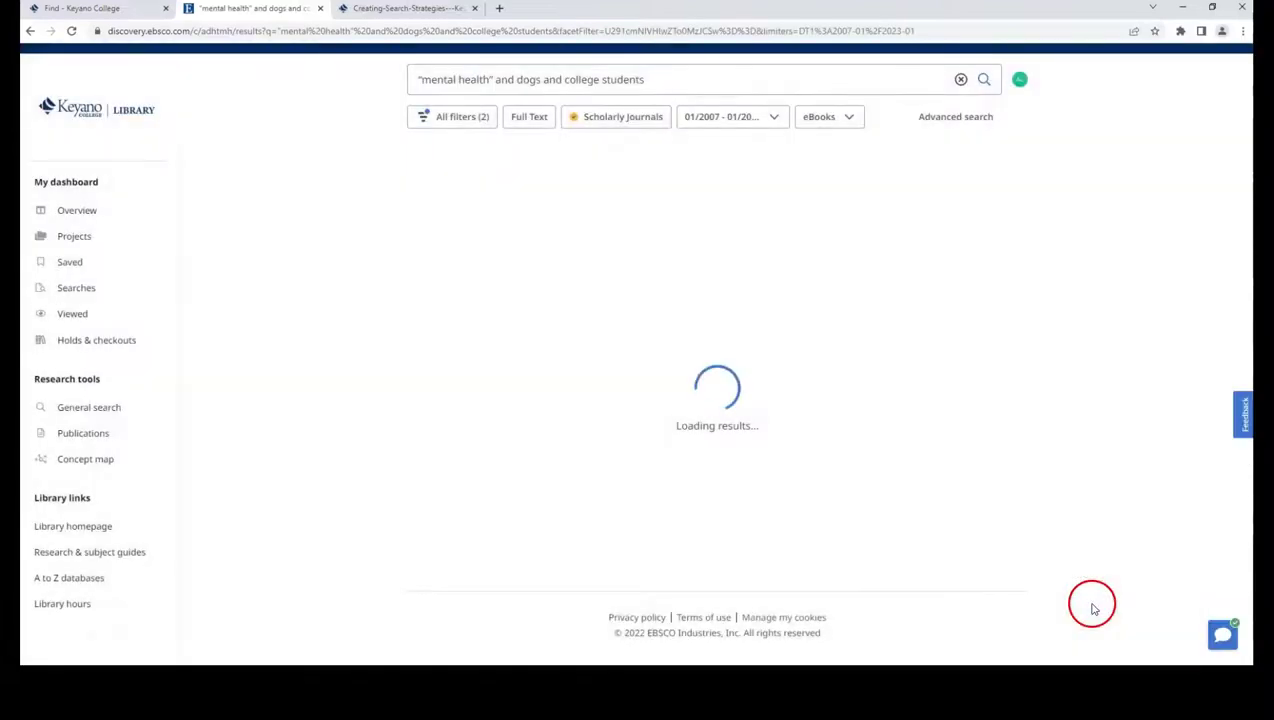
pyautogui.scroll(-5, 1052, 568)
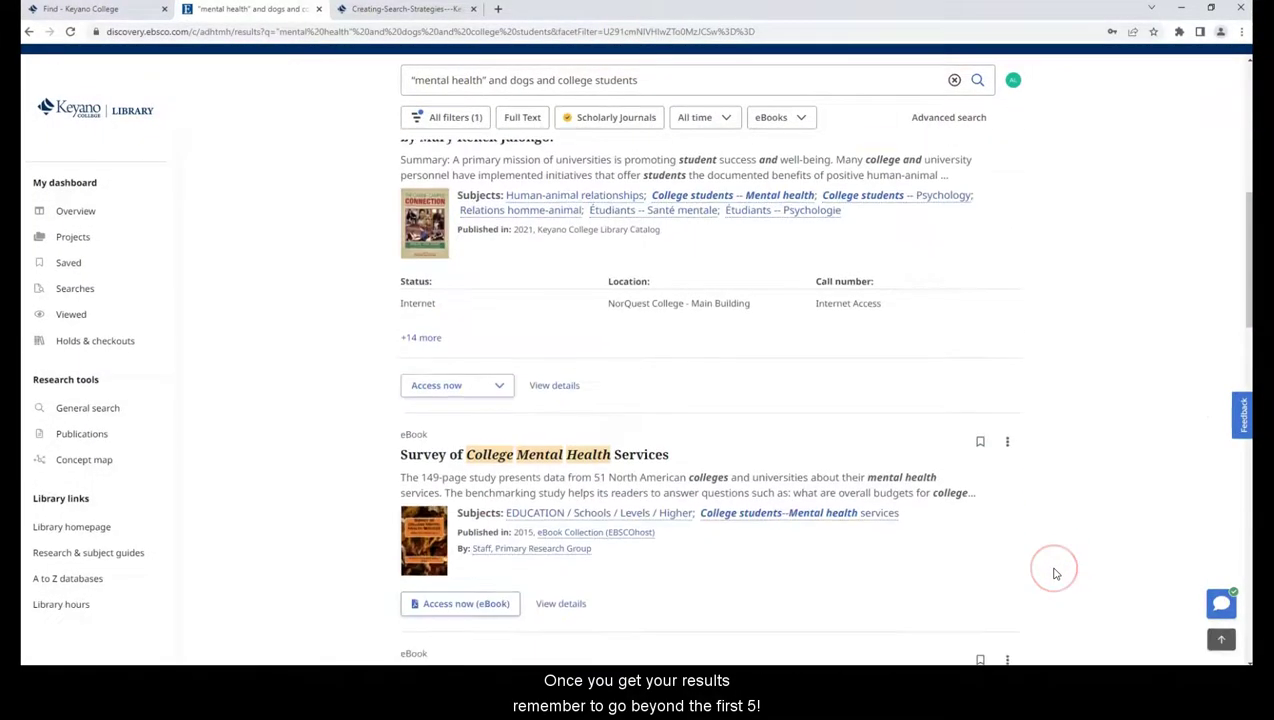
pyautogui.scroll(5, 1052, 568)
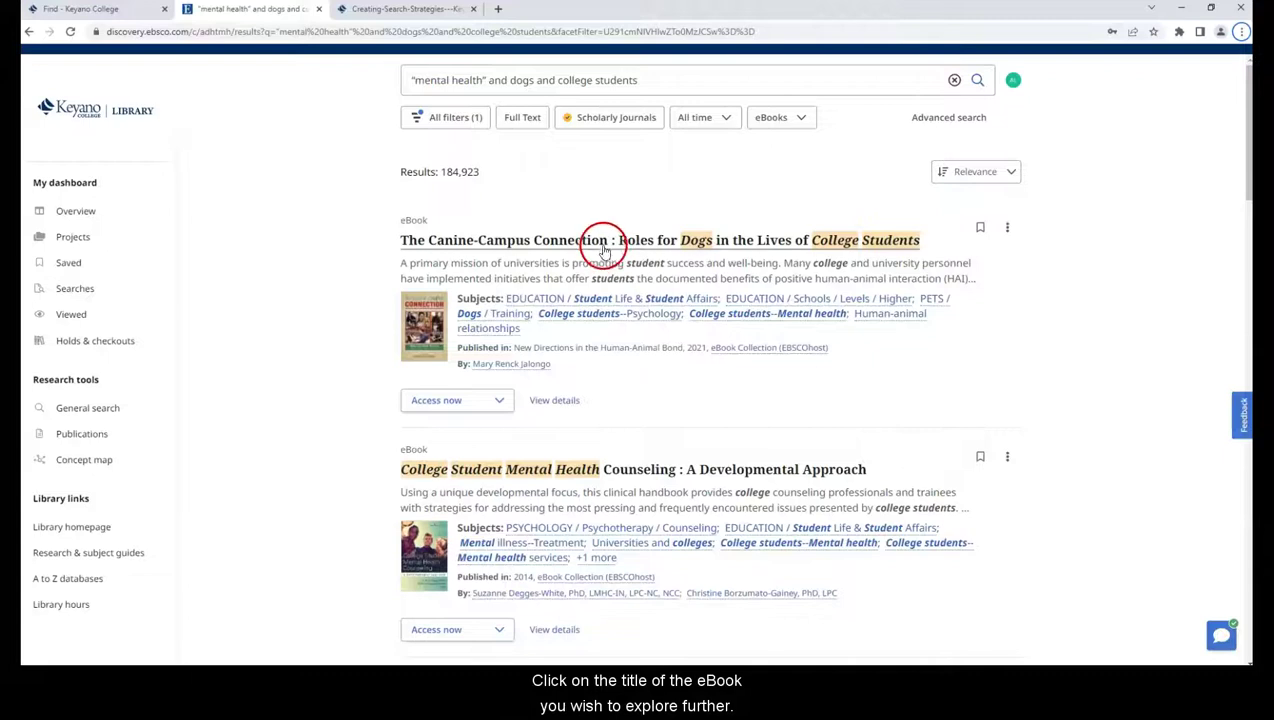
# Step: Add The Canine-Campus Connection eBook to the Mental Health Paper project
pyautogui.click(602, 243)
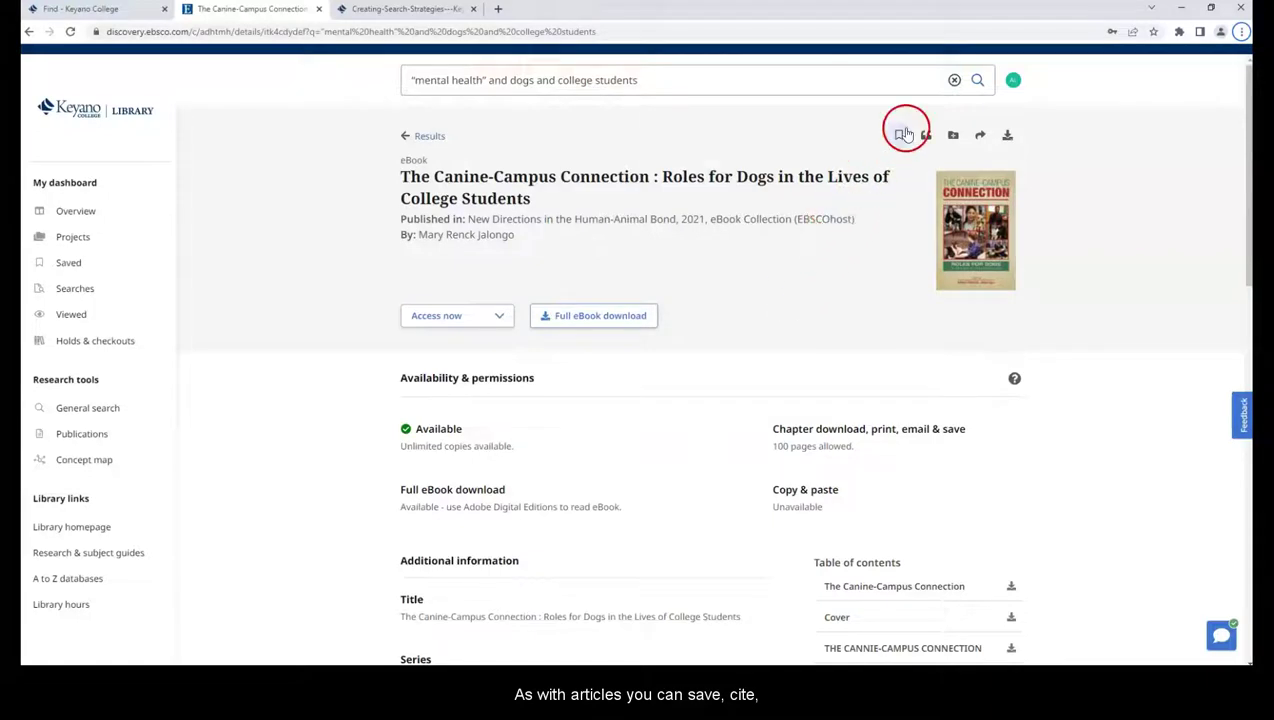
pyautogui.click(905, 133)
pyautogui.click(955, 135)
pyautogui.click(686, 352)
pyautogui.click(560, 399)
pyautogui.click(730, 408)
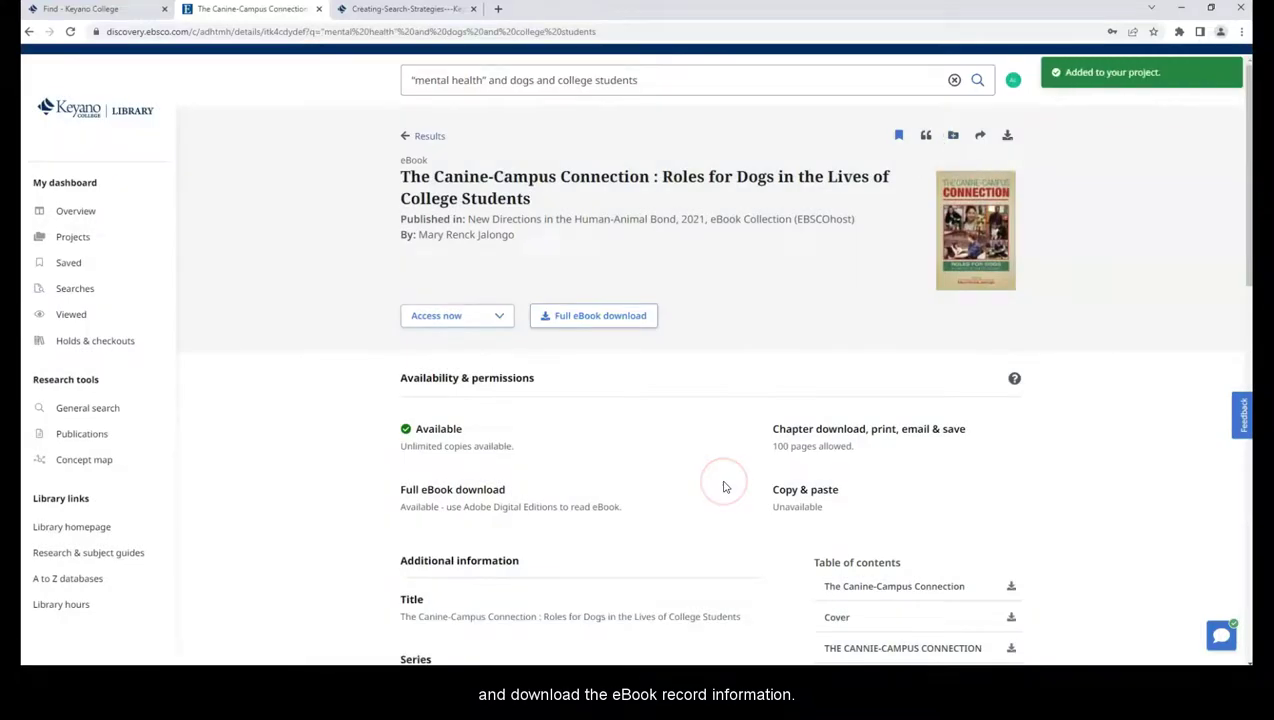
# Step: Start downloading the whole eBook as PDF full text
pyautogui.click(479, 317)
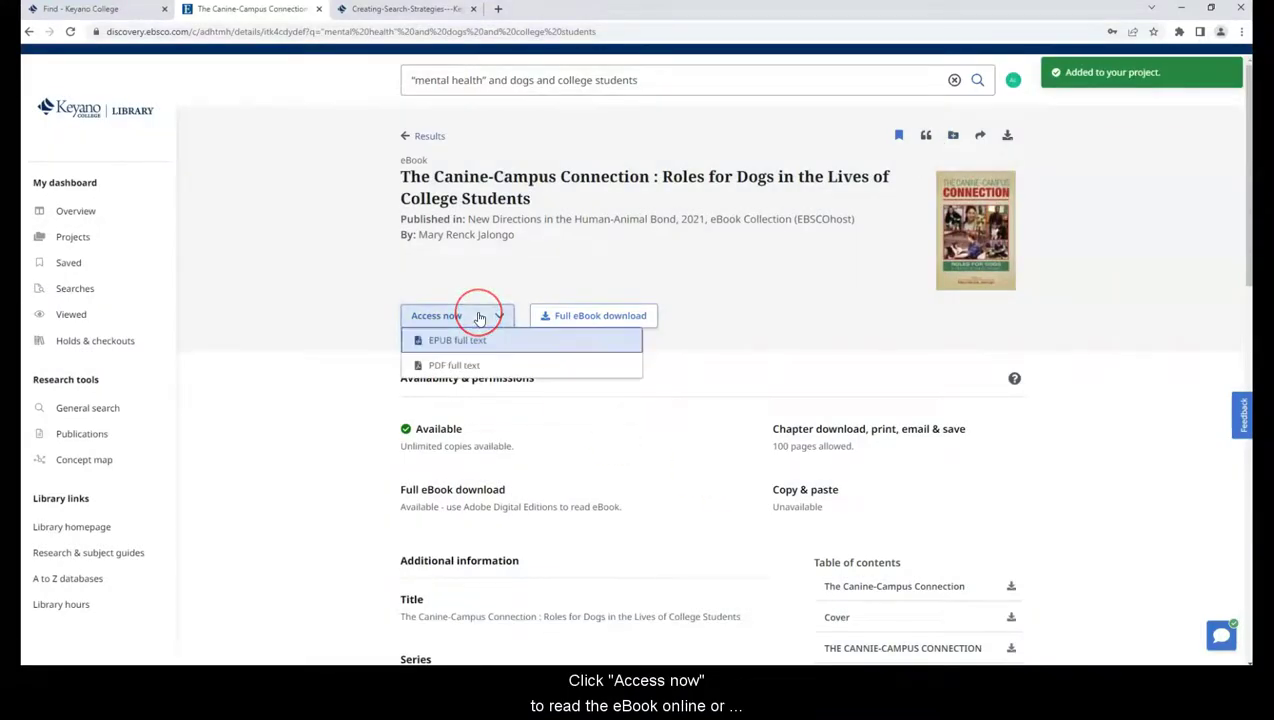
pyautogui.click(468, 365)
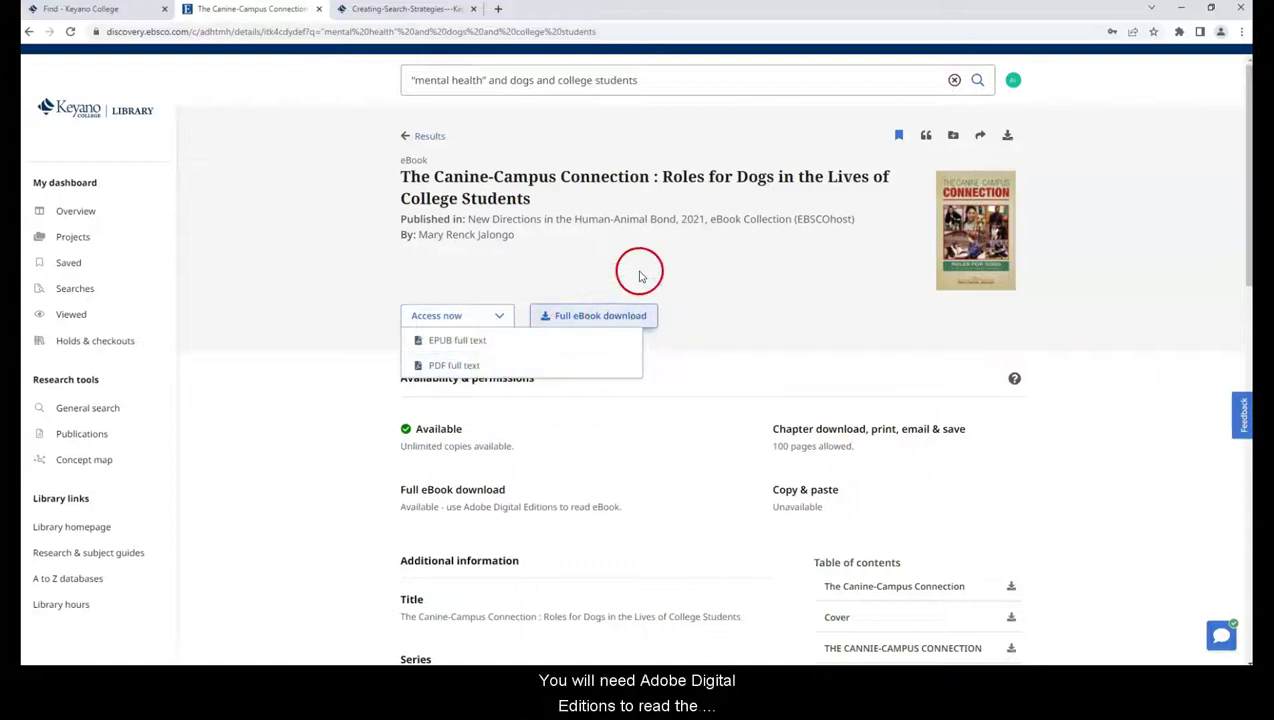
pyautogui.click(617, 314)
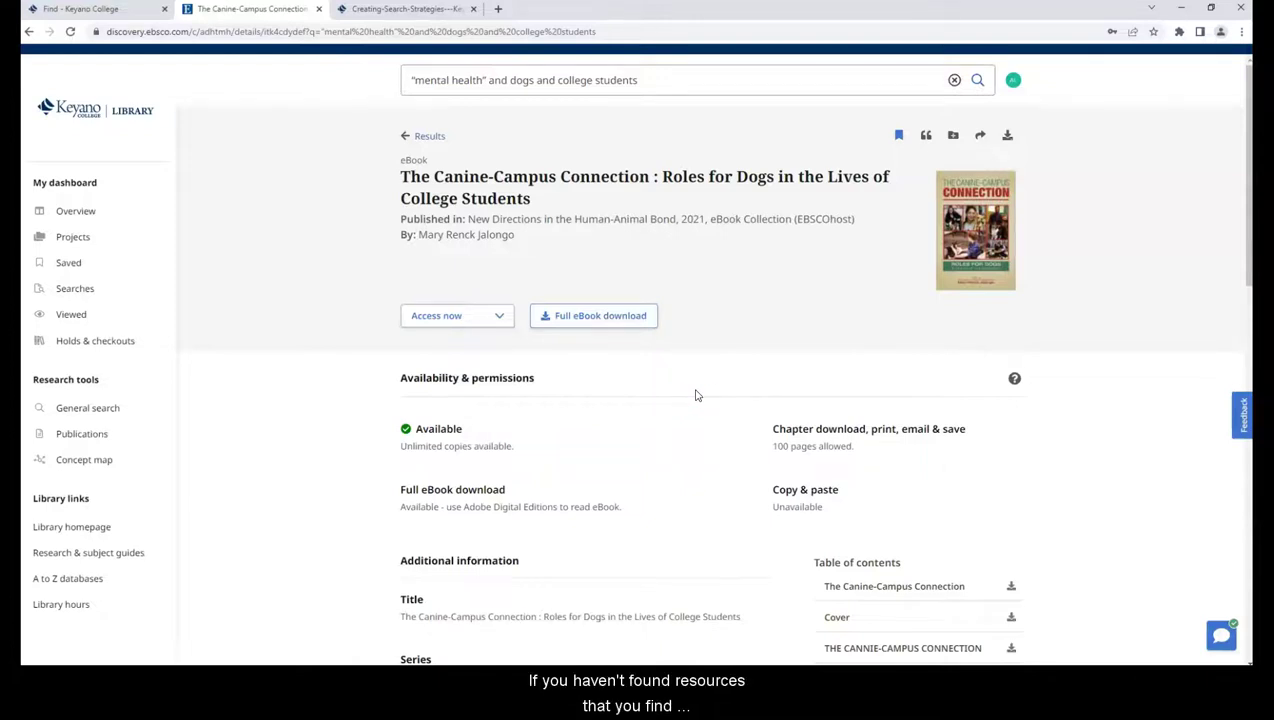
# Step: Return to the eBook results and bring up the search strategy template
pyautogui.click(425, 136)
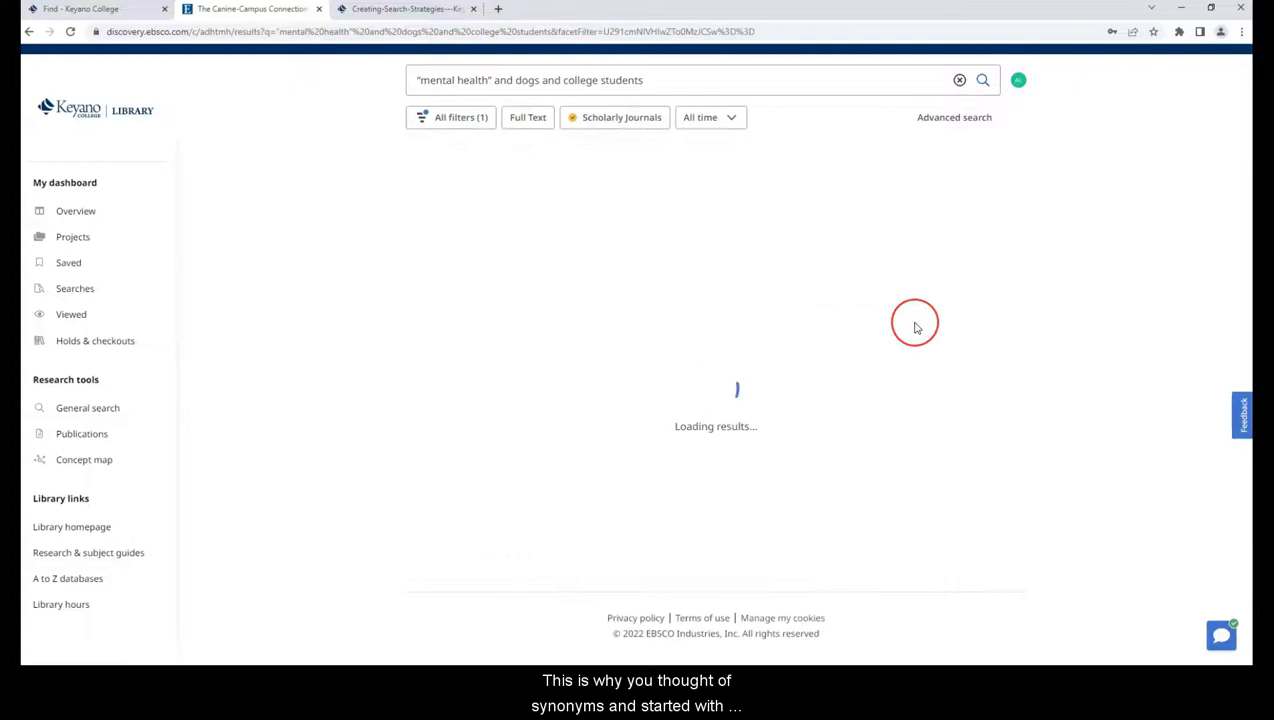
pyautogui.scroll(-3, 916, 328)
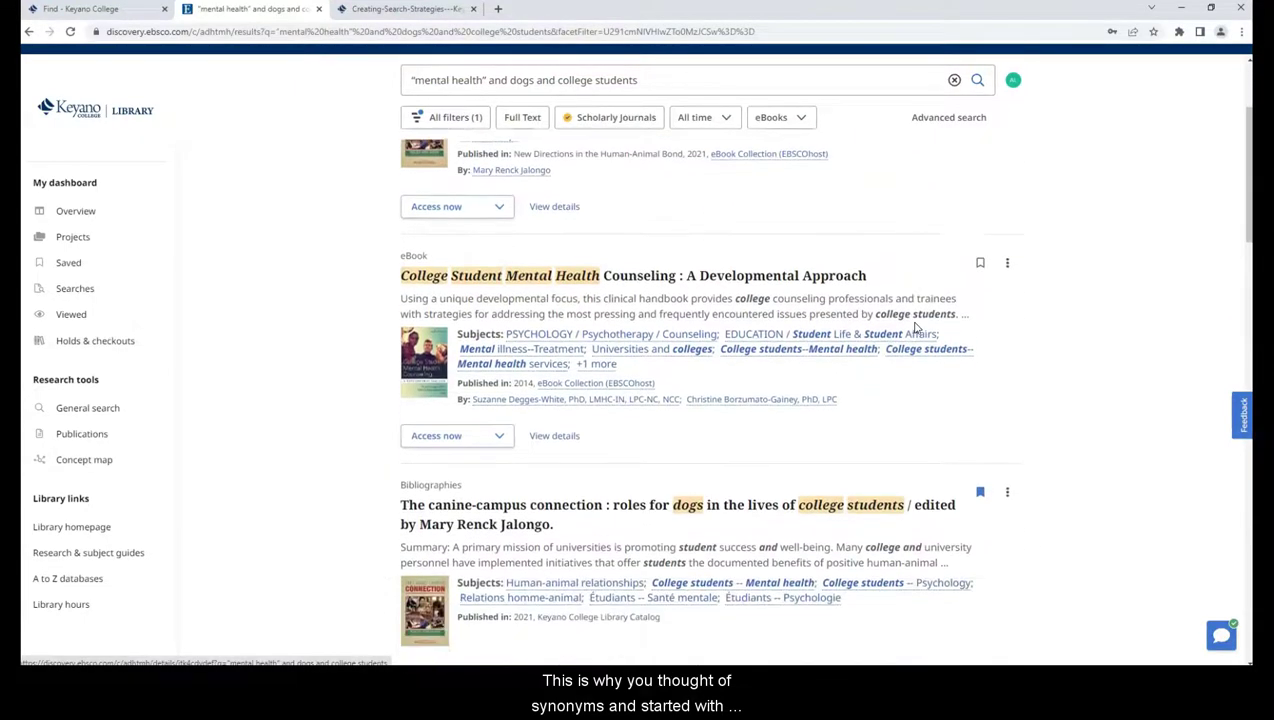
pyautogui.click(1015, 305)
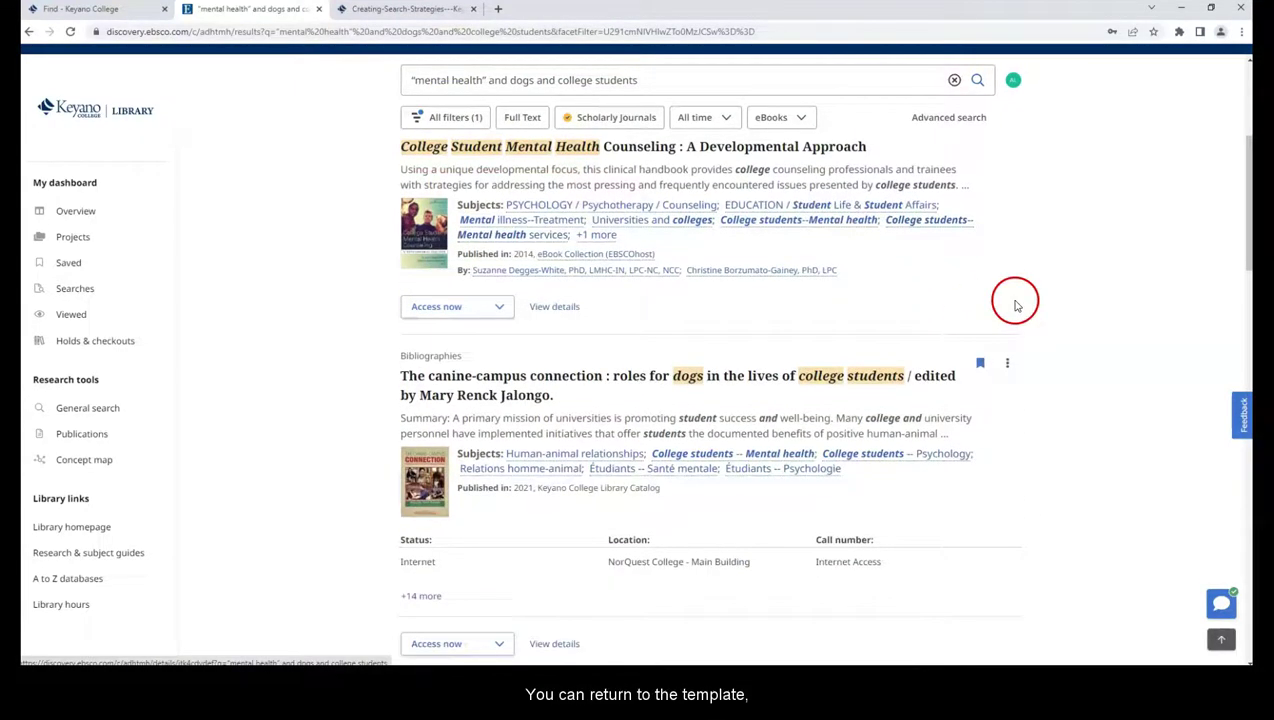
pyautogui.click(425, 10)
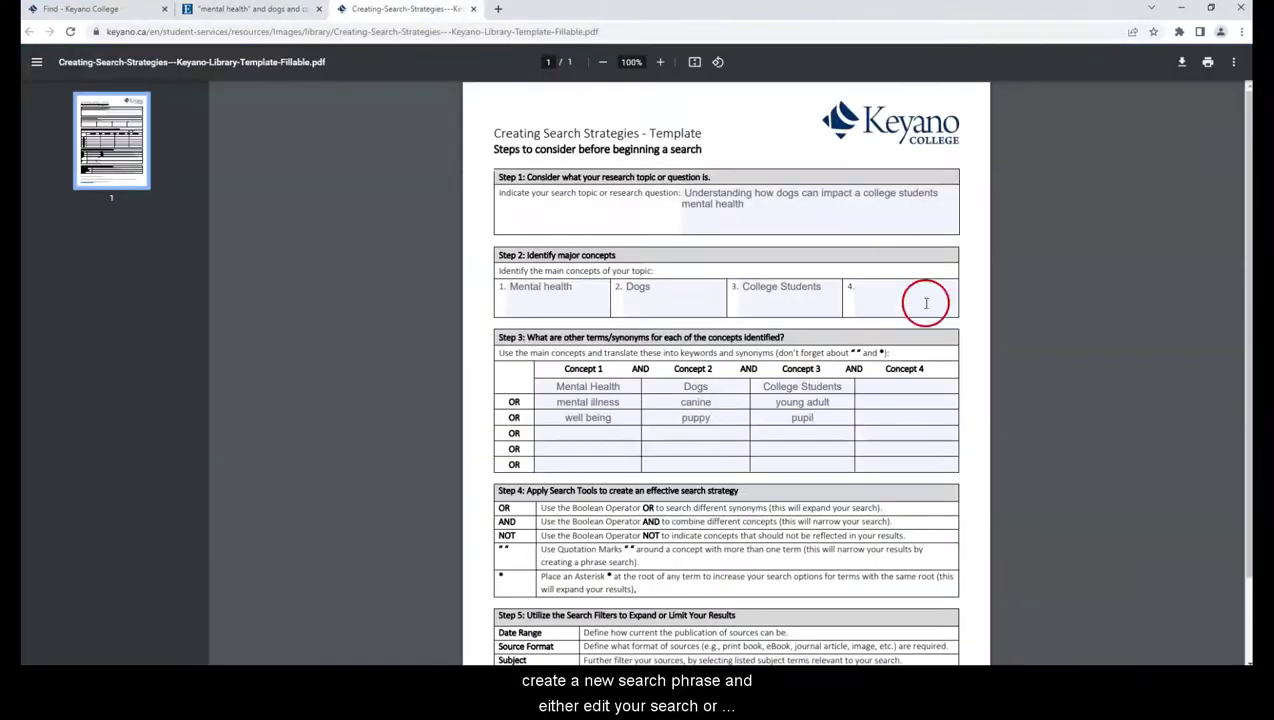
# Step: Move from the search strategy template to the library's Research Help page and scroll down it
pyautogui.scroll(-1, 945, 330)
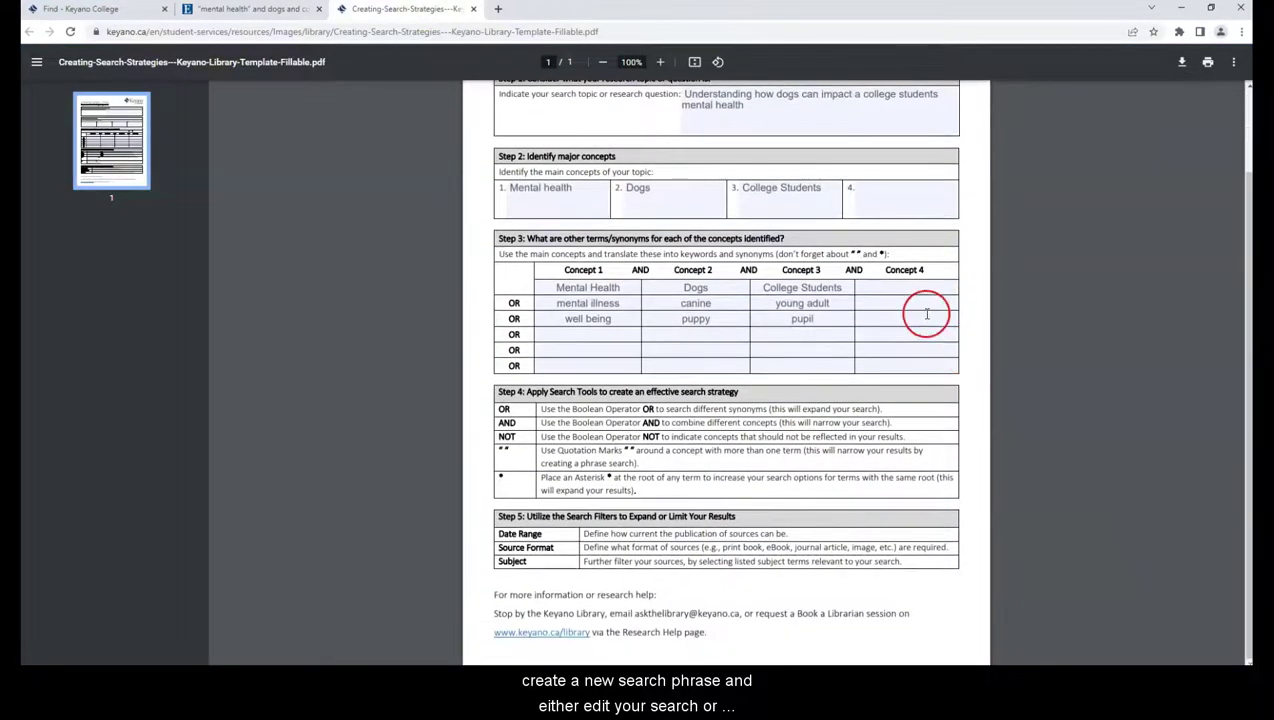
pyautogui.click(421, 177)
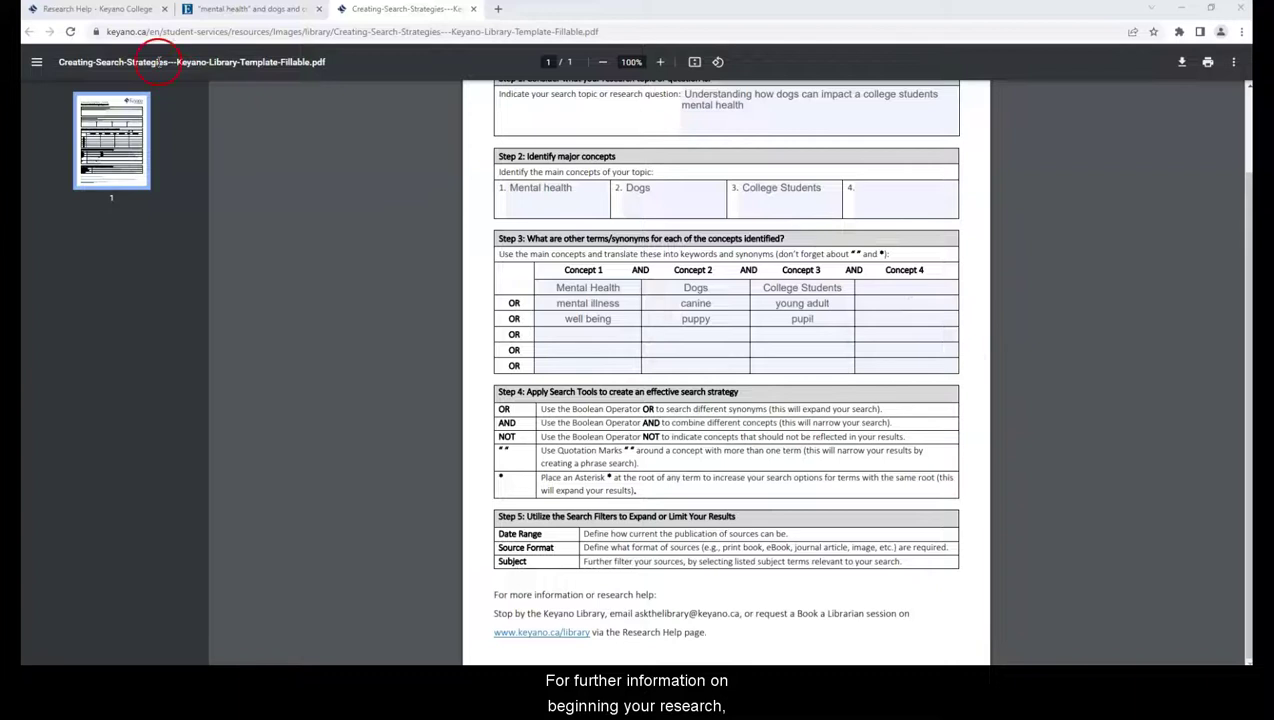
pyautogui.click(110, 9)
pyautogui.scroll(-3, 384, 361)
# Step: Open the Starting Your Research guide, then return to Research Help's Schedule An Appointment section
pyautogui.click(217, 342)
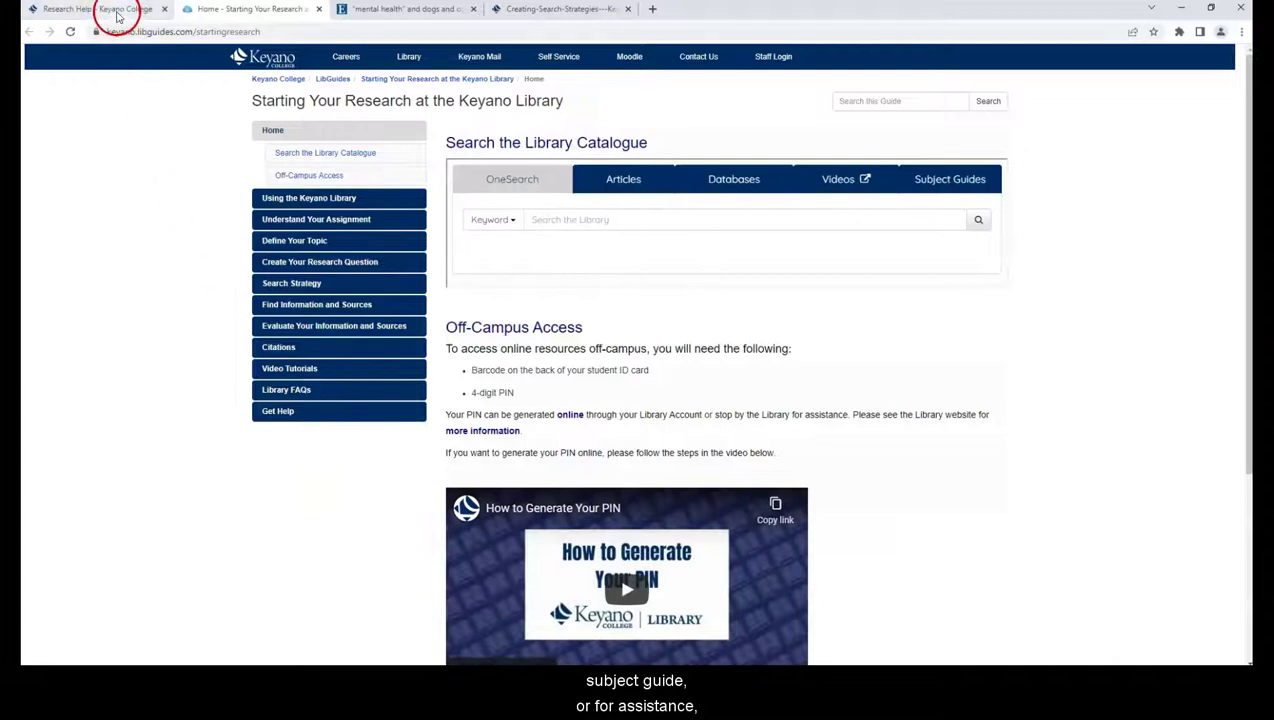
pyautogui.click(119, 10)
pyautogui.scroll(4, 279, 233)
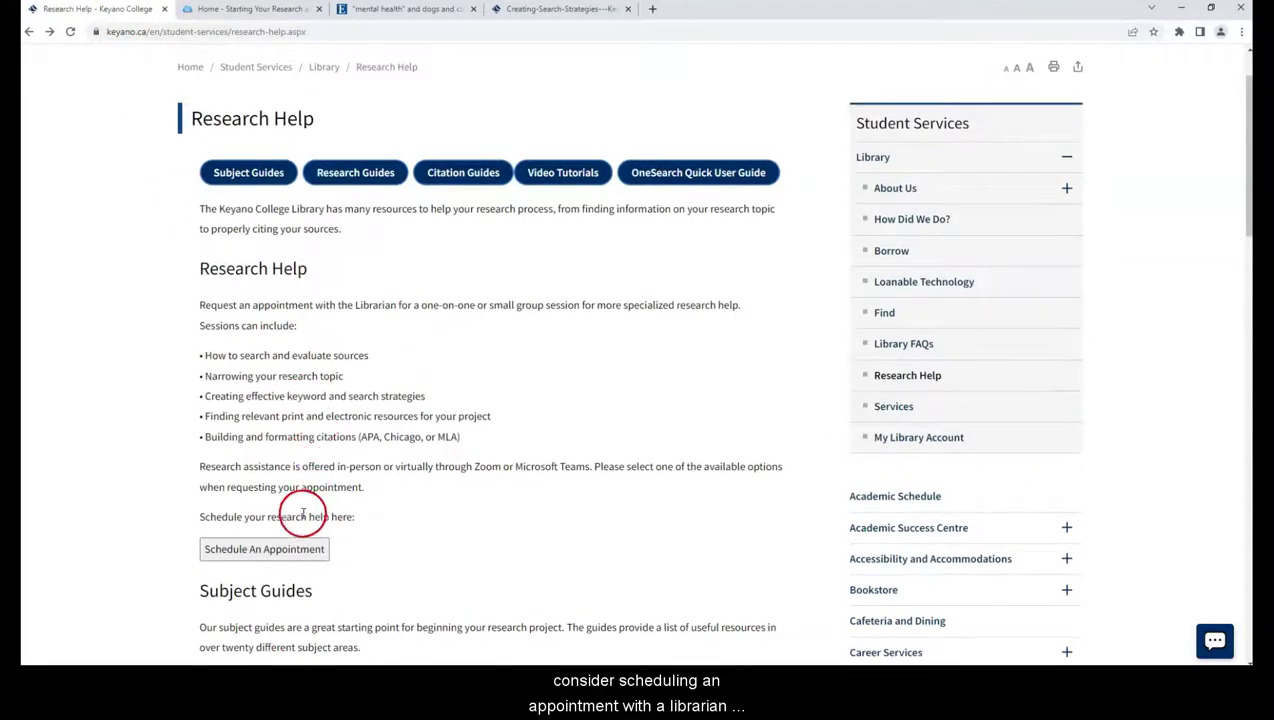